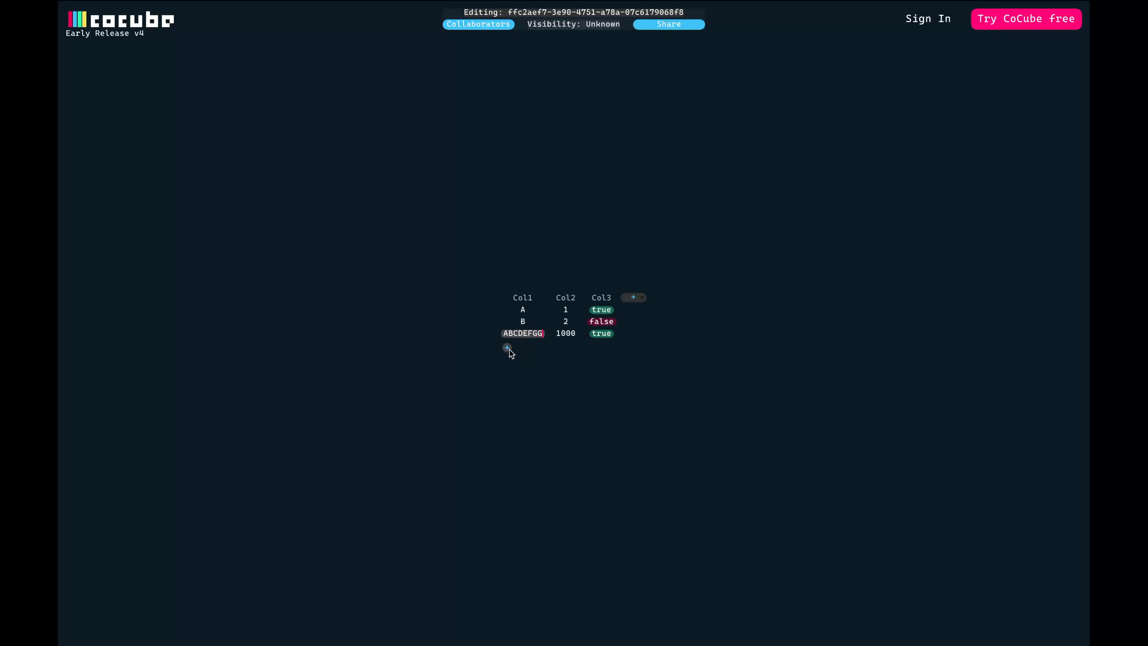
# Step: Try out the sample table and the sample Select dropdown with options A, B and C
pyautogui.click(632, 291)
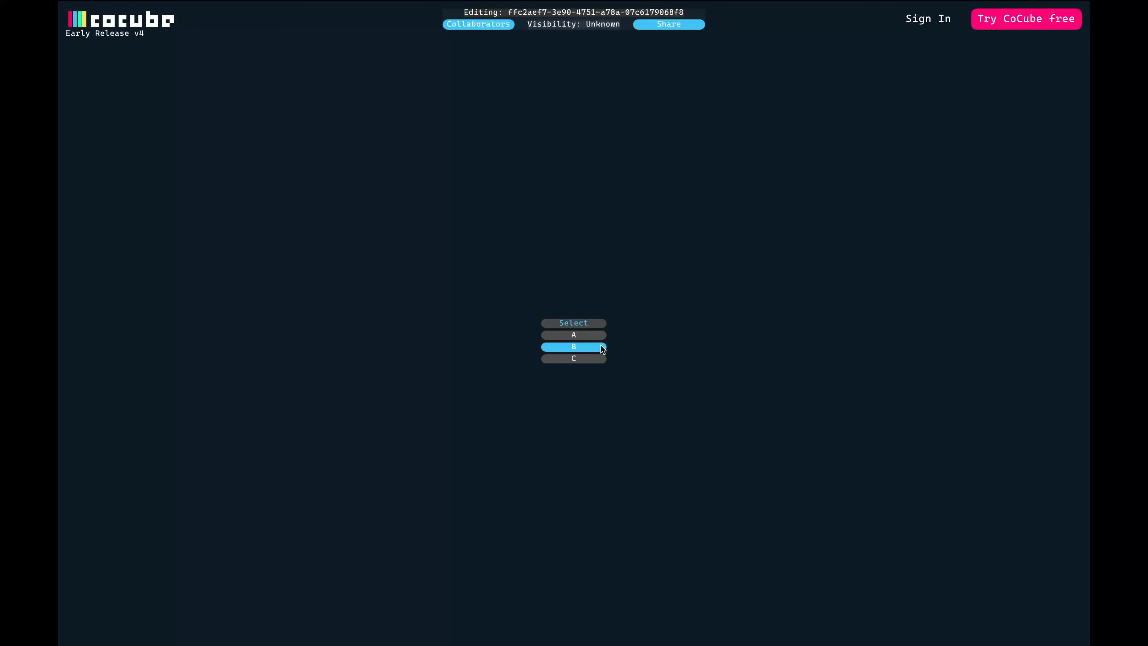
pyautogui.click(601, 345)
pyautogui.click(600, 325)
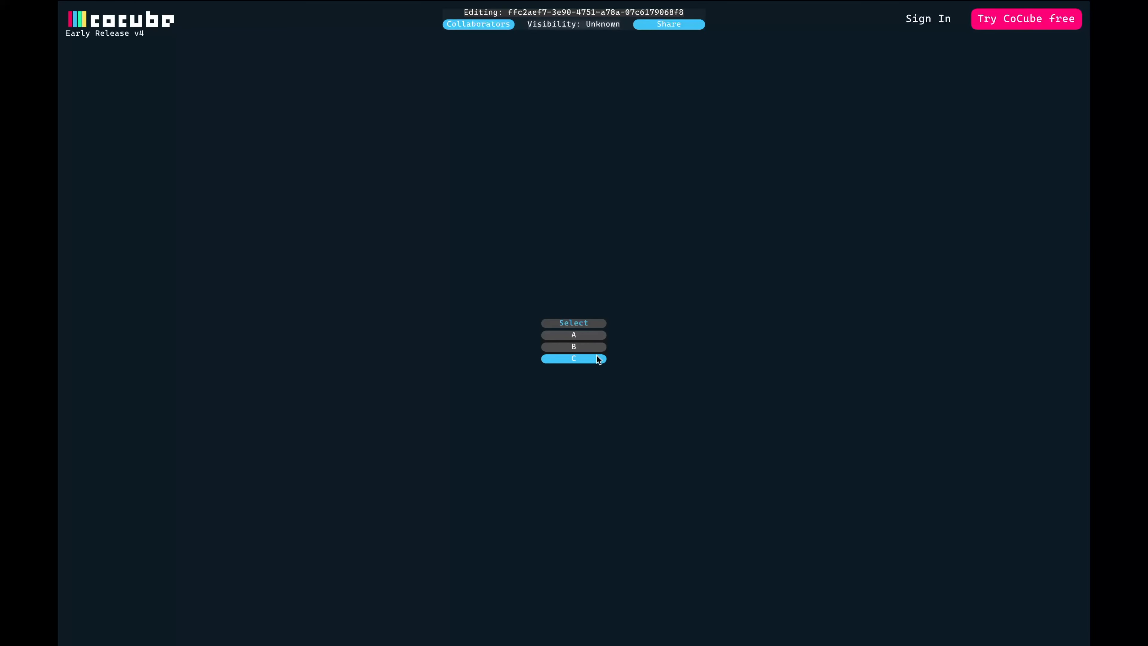
pyautogui.click(613, 296)
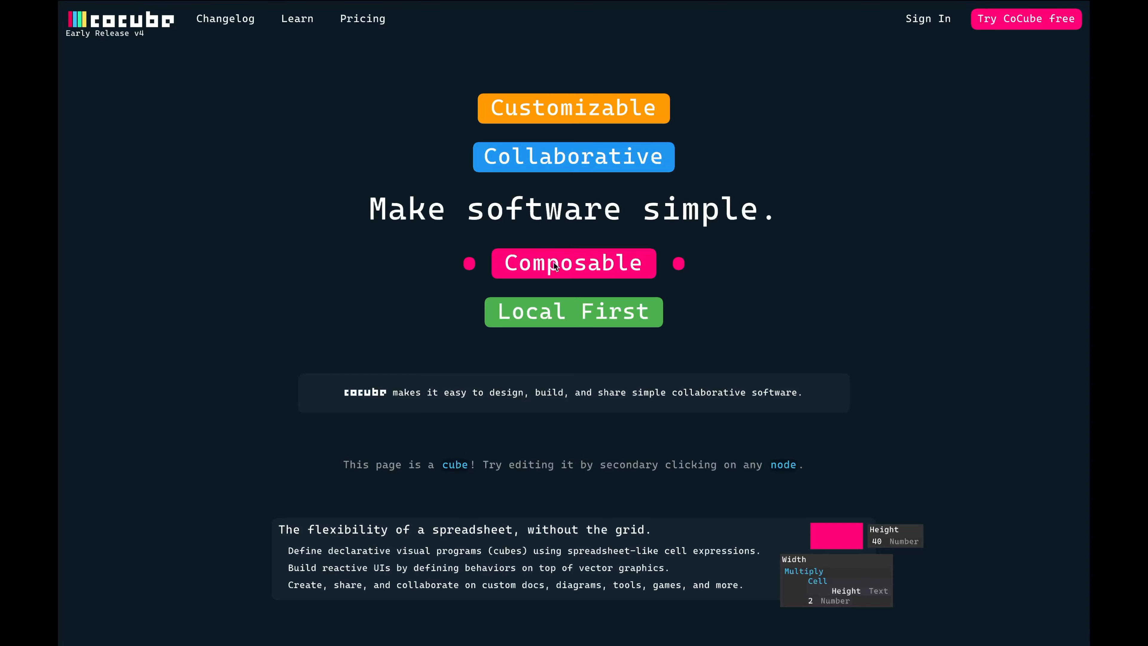
# Step: Create a new cube from the home page and open the node editor on its green square
pyautogui.scroll(-10, 554, 264)
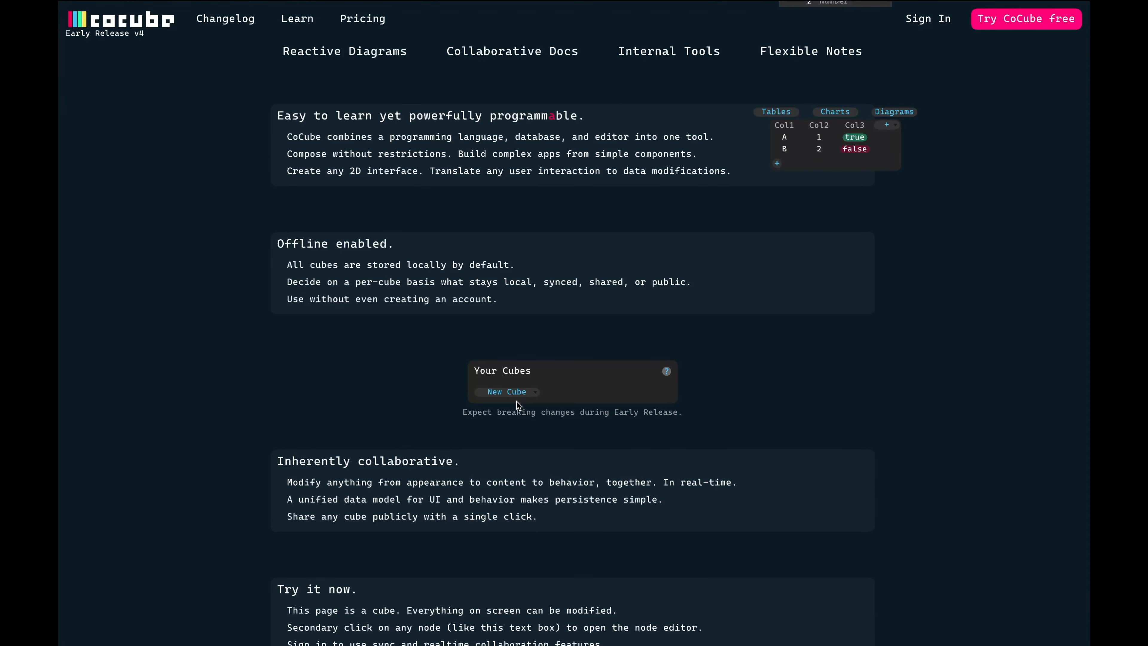
pyautogui.click(522, 404)
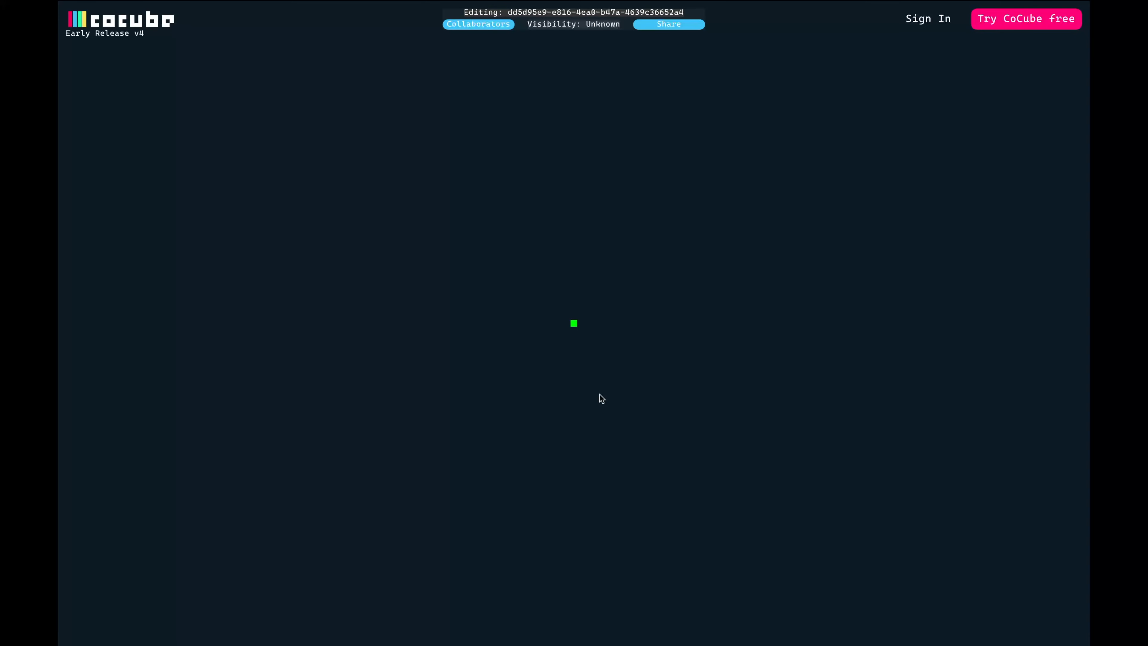
pyautogui.click(573, 323)
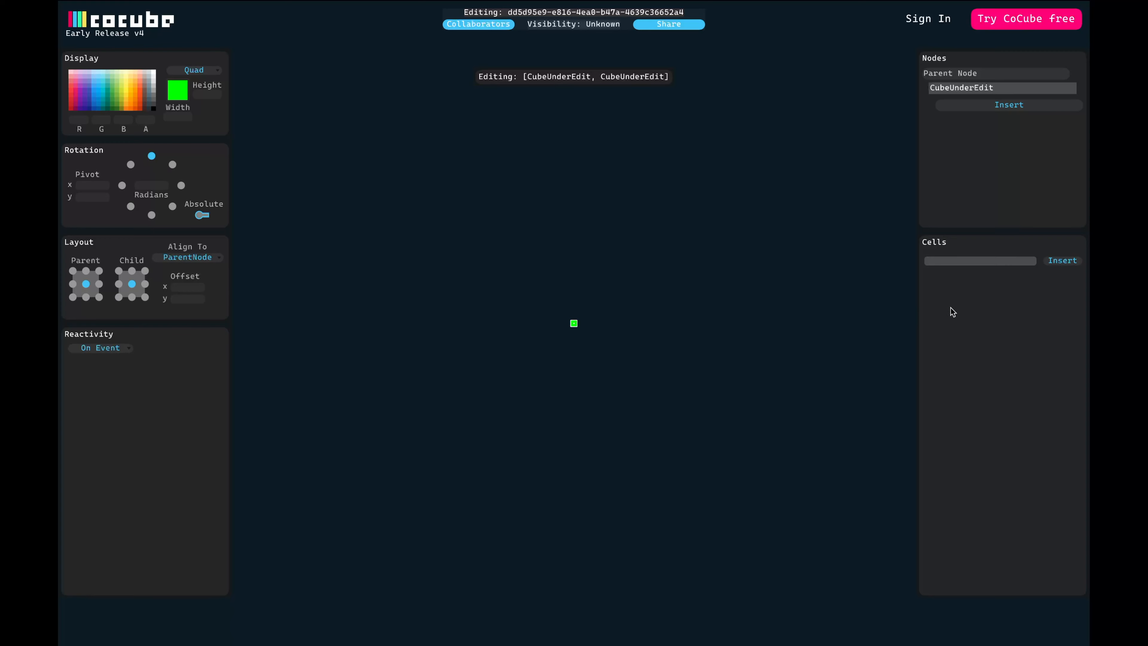
# Step: Insert a Width cell for the green square and set its value to 100
pyautogui.click(980, 260)
pyautogui.write('Width')
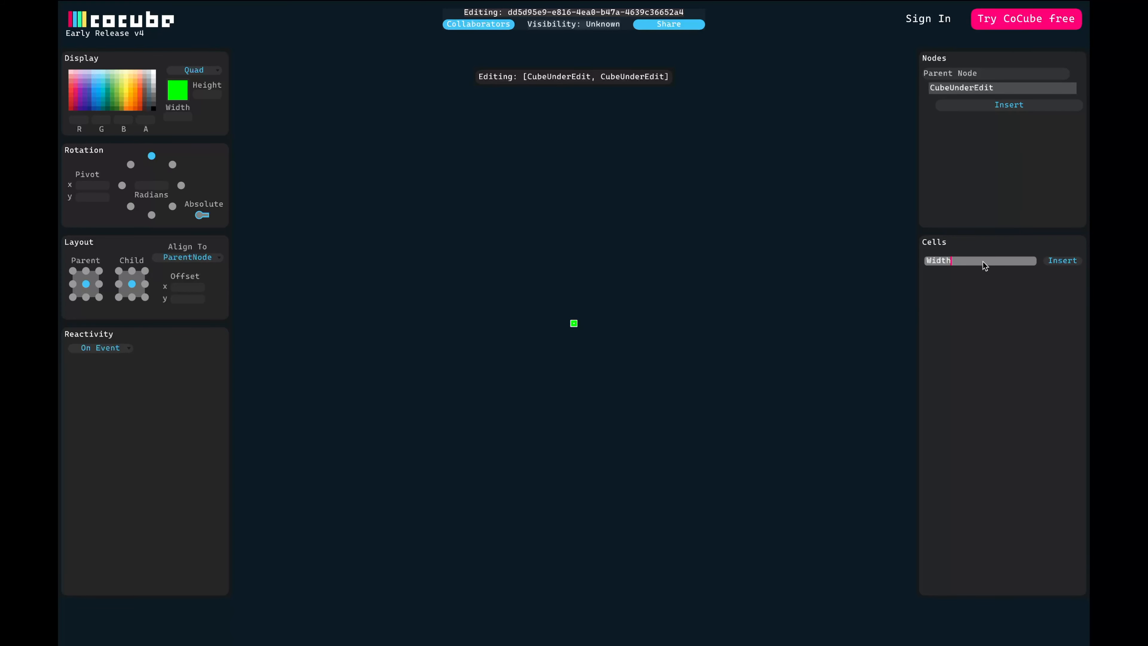
pyautogui.click(1060, 261)
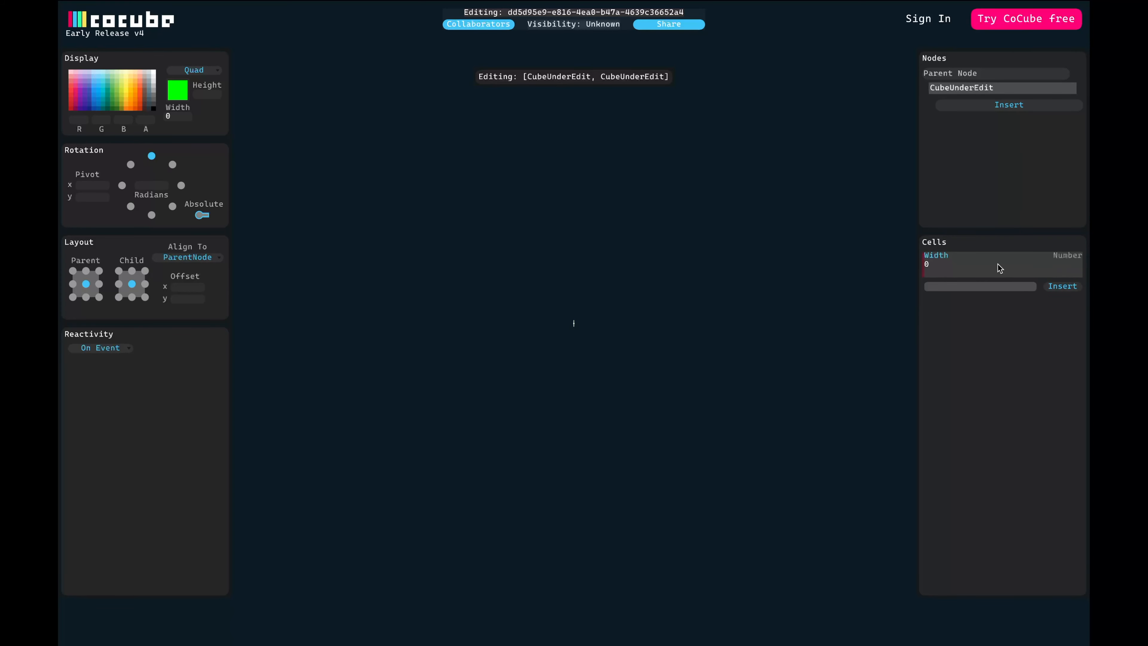
pyautogui.click(976, 263)
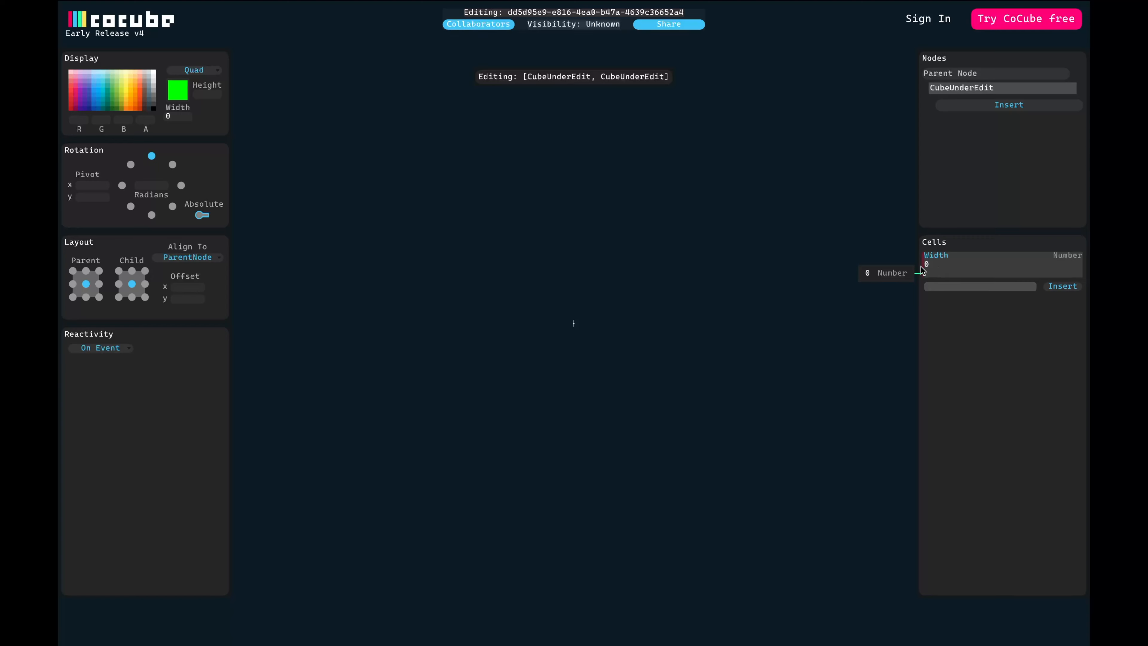
pyautogui.click(866, 273)
pyautogui.write('100')
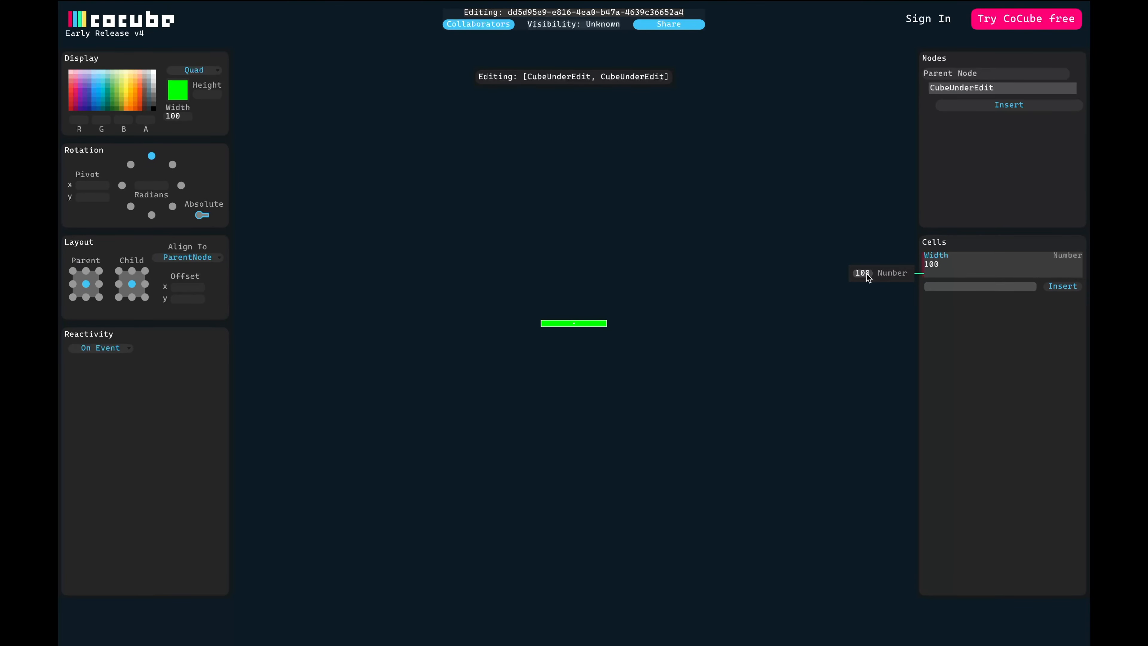
# Step: Insert a Height cell for the green shape and set it to 150
pyautogui.click(971, 287)
pyautogui.write('Height')
pyautogui.click(1060, 286)
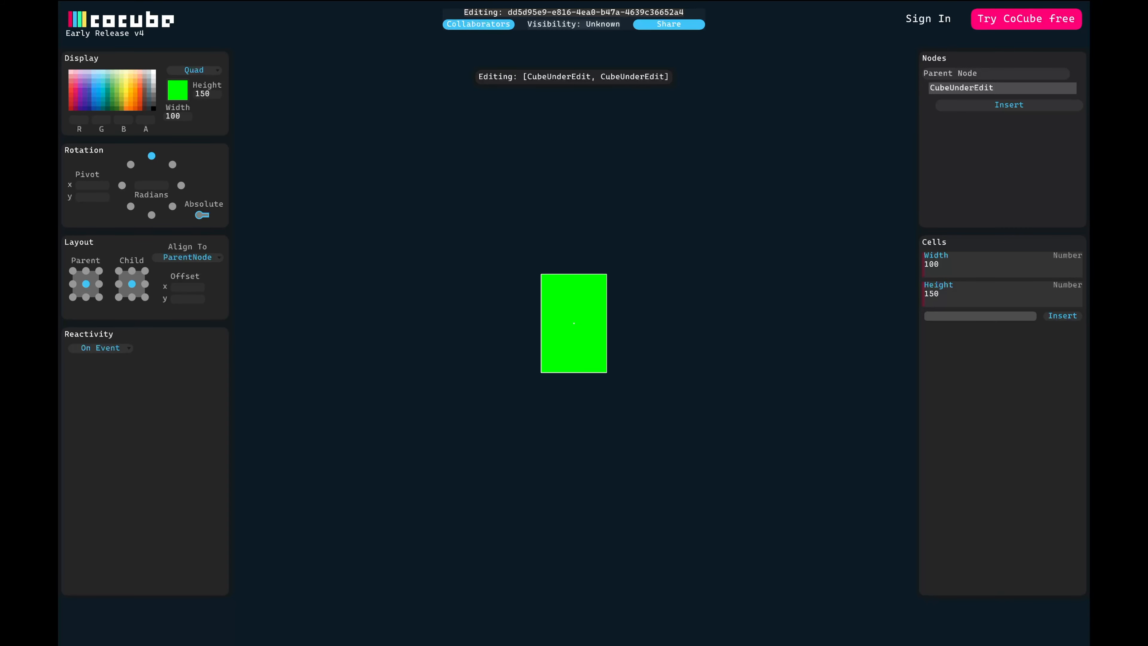
# Step: Turn the Width value into a Multiply function with the arguments 2 and 50
pyautogui.moveTo(936, 264); pyautogui.dragTo(899, 276)
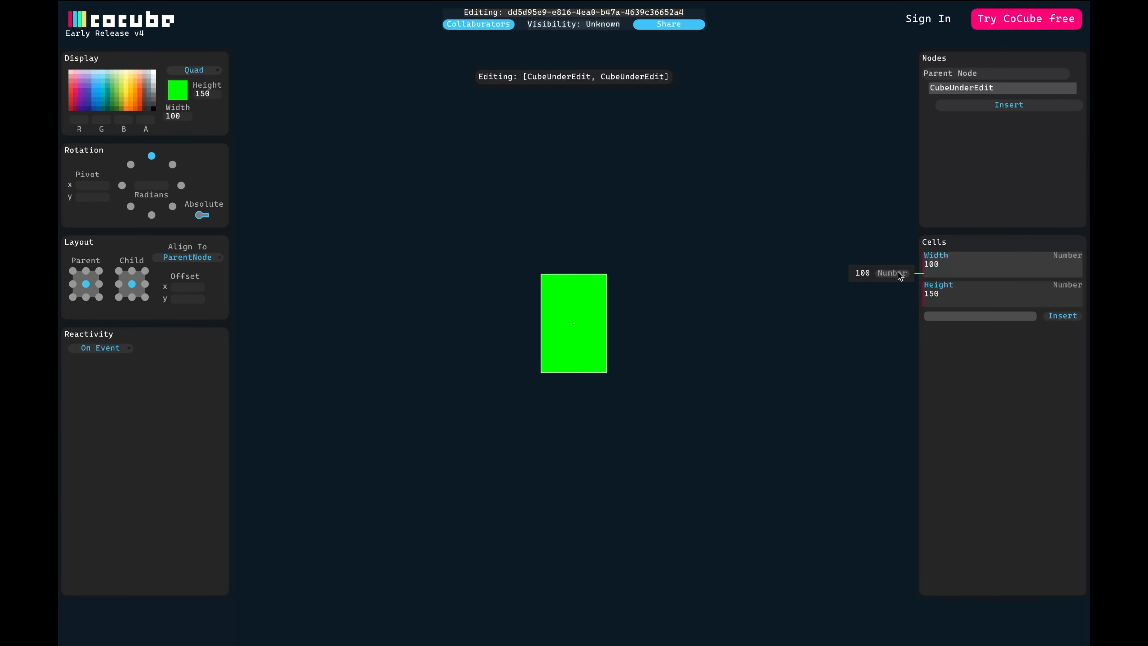
pyautogui.click(896, 273)
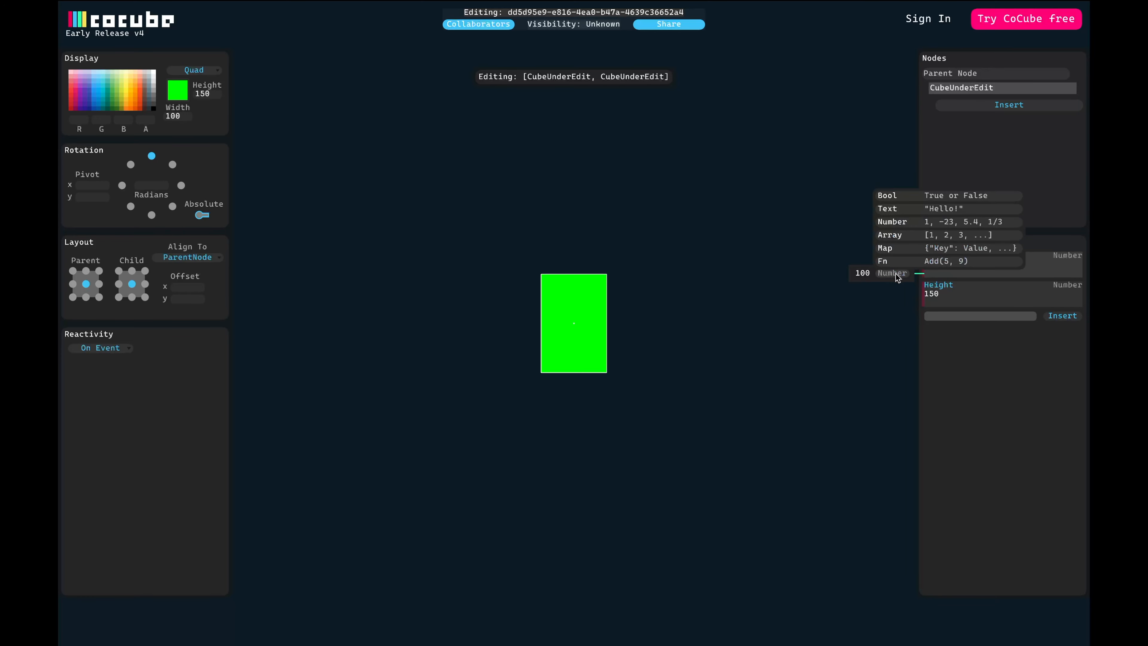
pyautogui.click(901, 264)
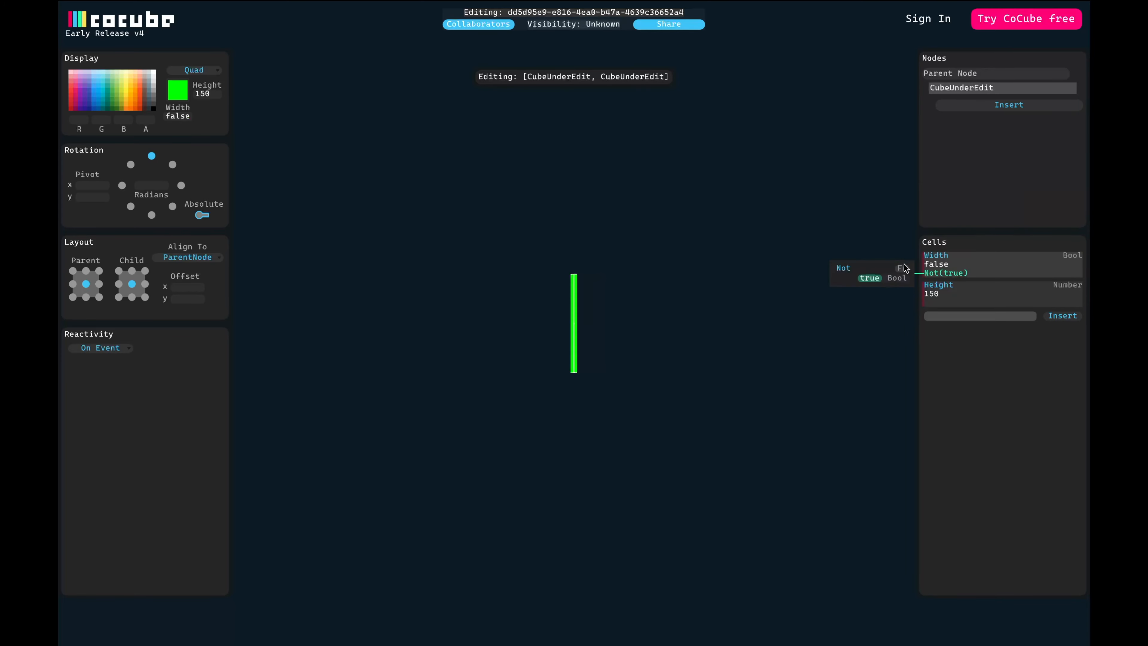
pyautogui.click(852, 271)
pyautogui.click(854, 236)
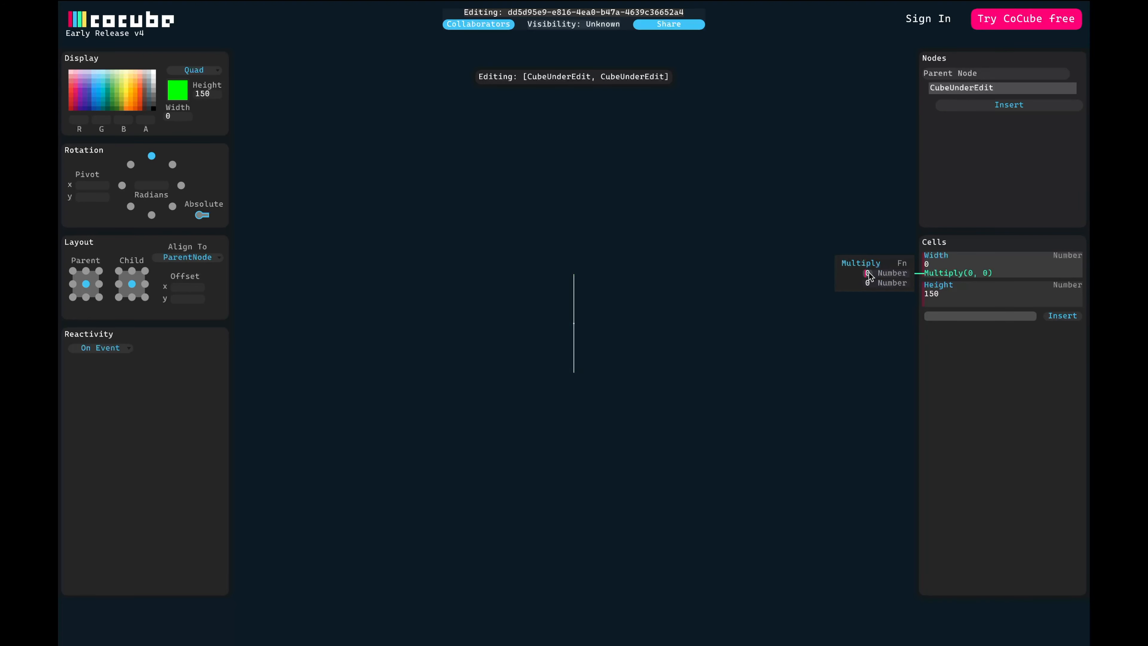
pyautogui.click(867, 283)
pyautogui.write('50')
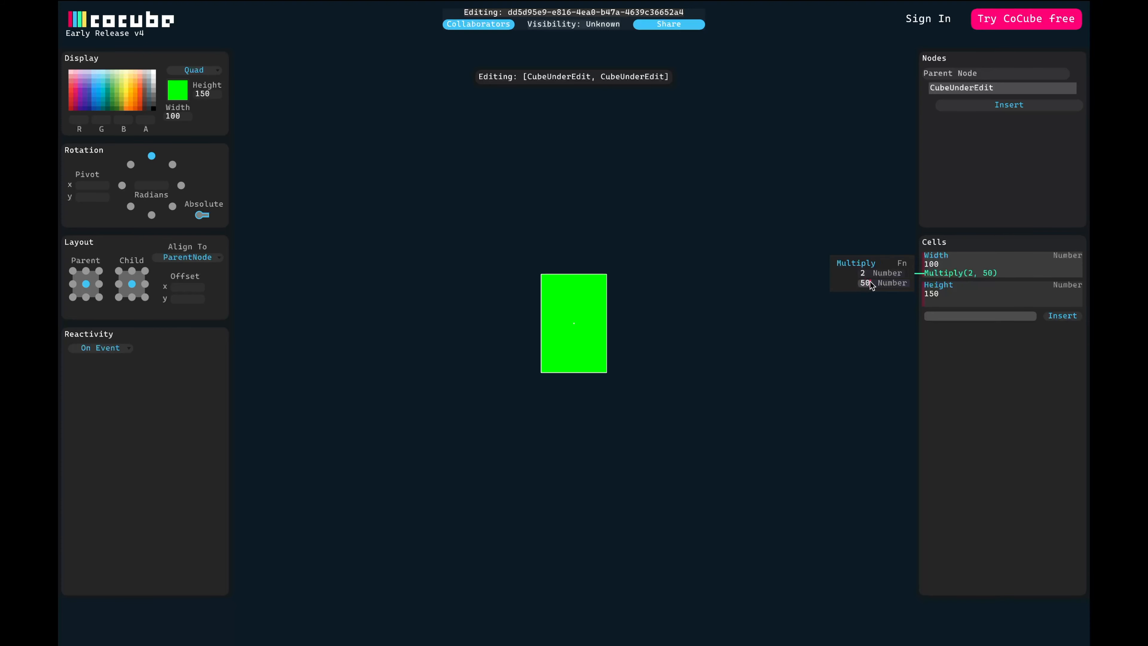
# Step: Replace the second argument of the Width's Multiply function with a Cell function referencing Height
pyautogui.click(846, 277)
pyautogui.click(888, 285)
pyautogui.click(893, 274)
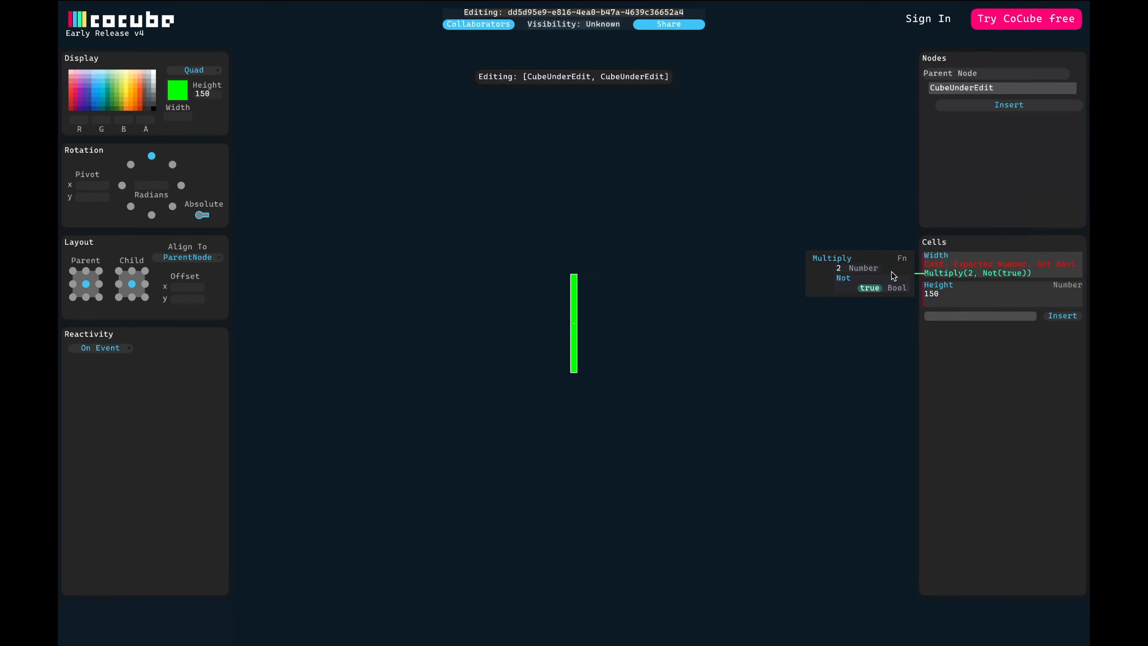
pyautogui.click(854, 281)
pyautogui.write('cell')
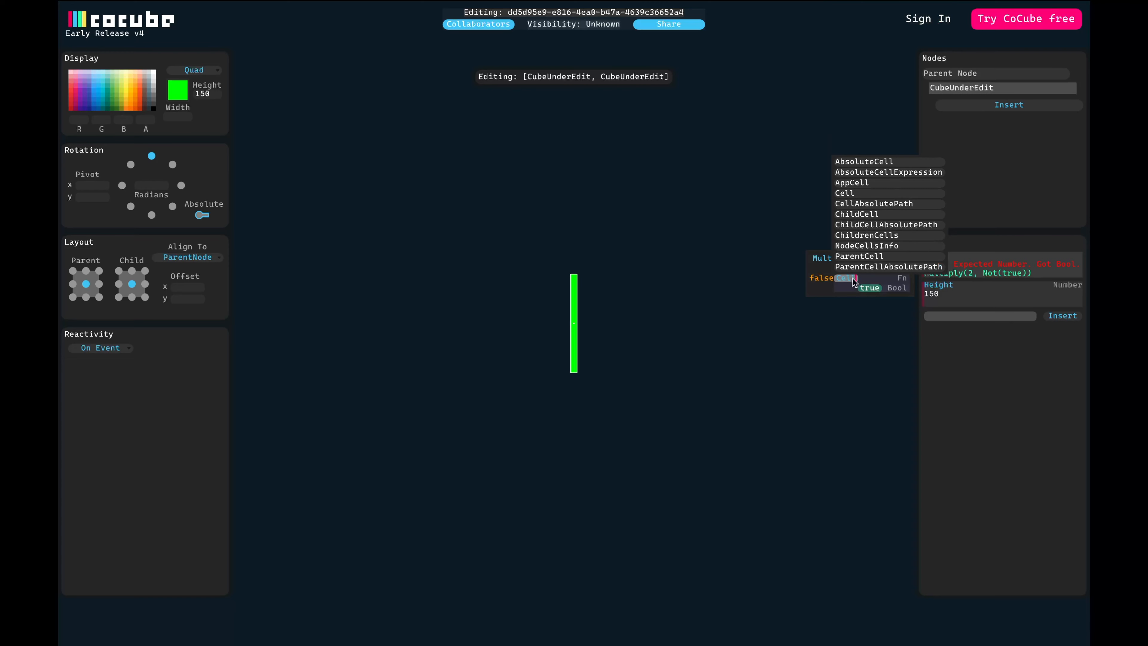
pyautogui.click(854, 194)
pyautogui.click(881, 290)
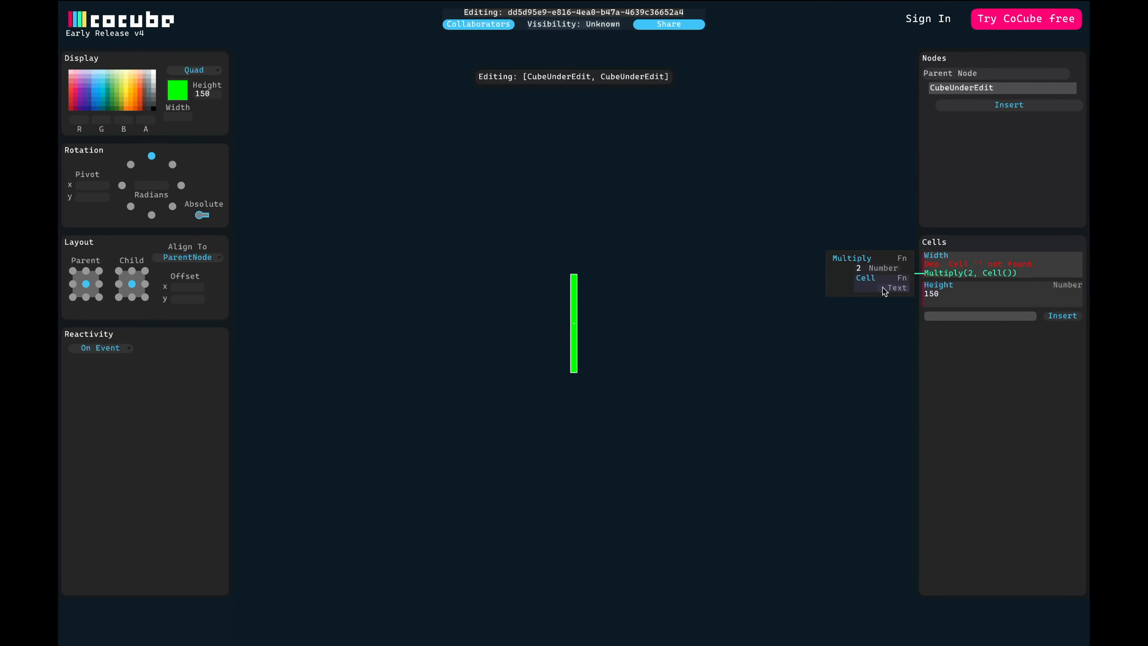
pyautogui.write('Height')
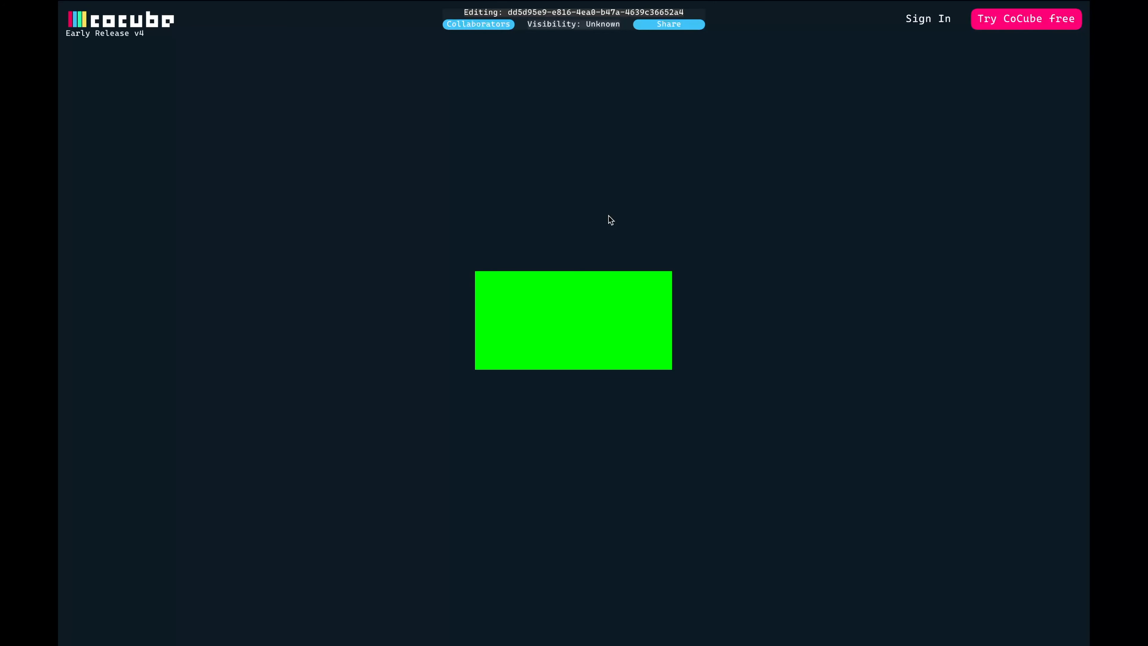
# Step: Reopen the rectangle's node editor and replace the Width formula with the plain number 100
pyautogui.click(592, 308)
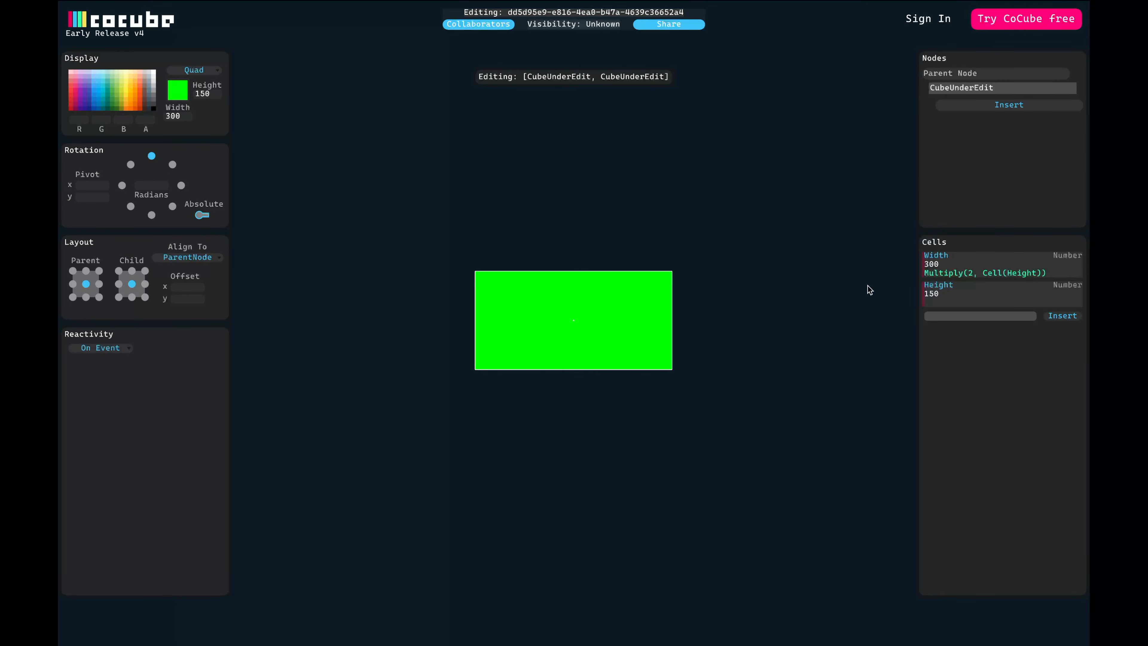
pyautogui.click(961, 264)
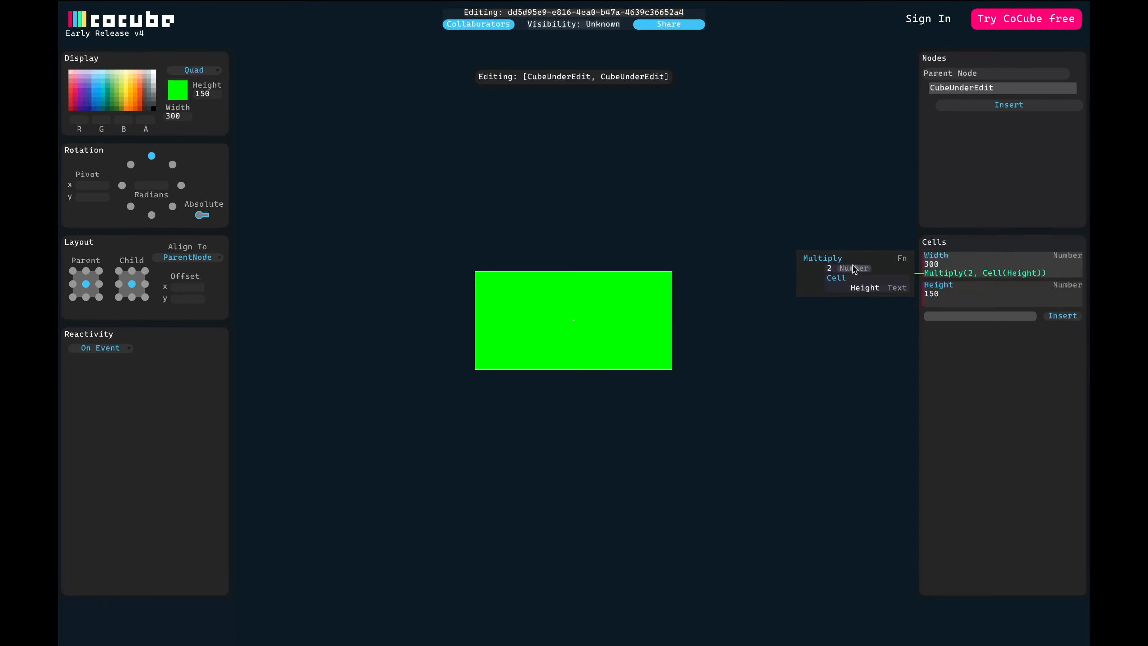
pyautogui.click(854, 270)
pyautogui.click(921, 209)
pyautogui.click(867, 275)
pyautogui.write('100')
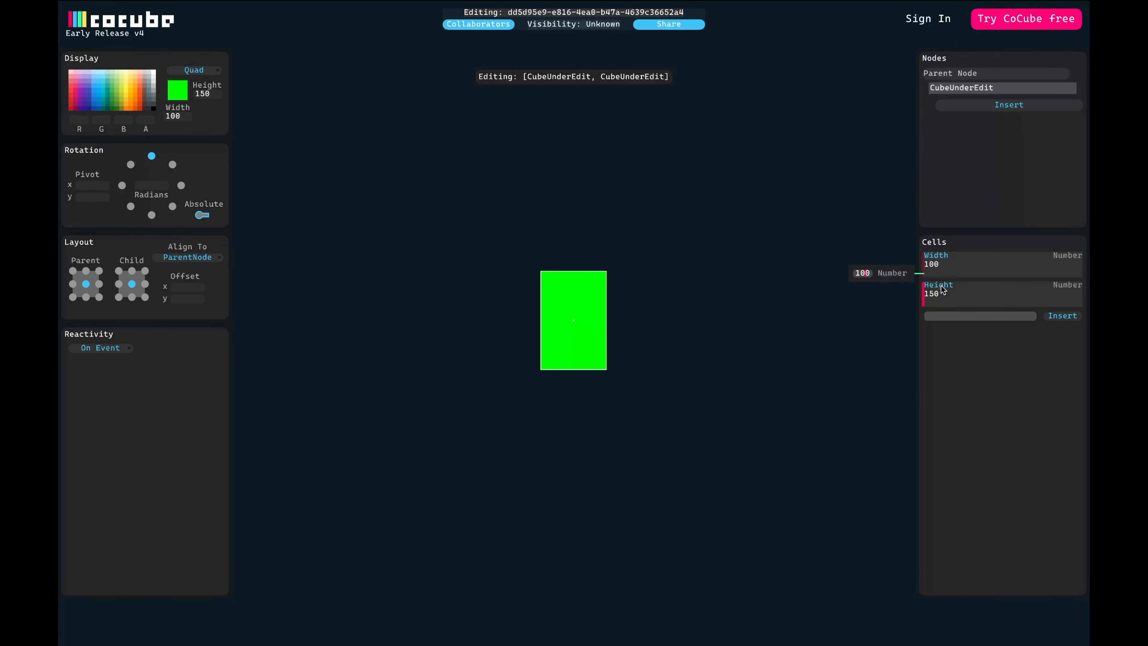
# Step: Set the Height cell to 100 and close the node editor
pyautogui.click(977, 293)
pyautogui.press('BackSpace')
pyautogui.press('BackSpace')
pyautogui.write('00')
pyautogui.click(980, 366)
pyautogui.press('Escape')
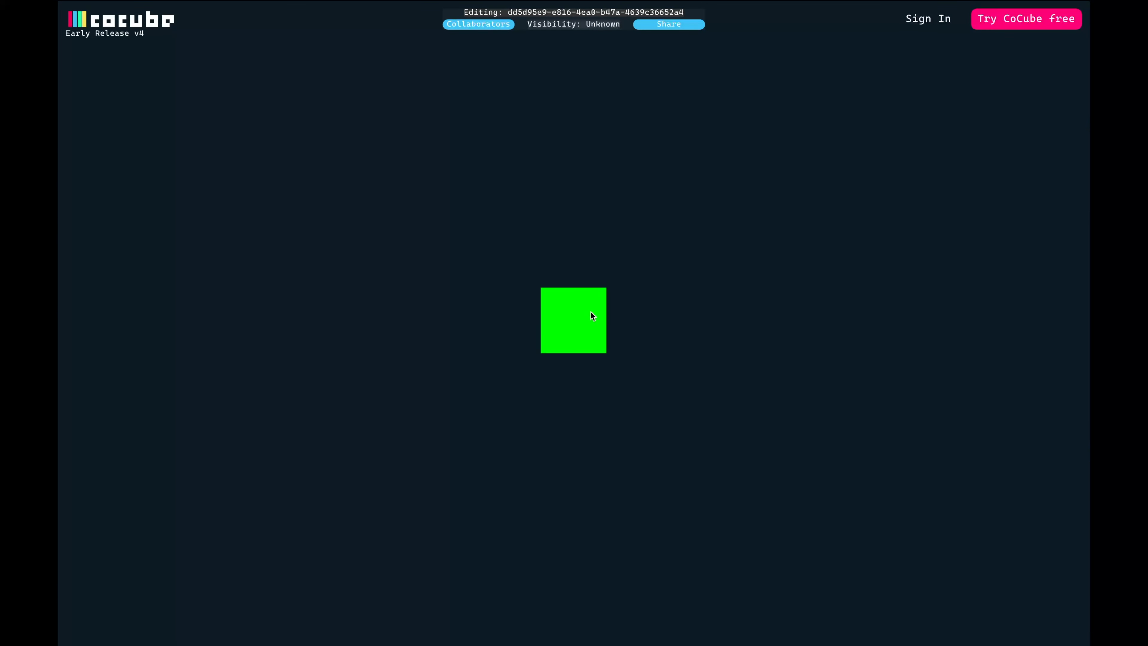
# Step: Add an IsToggled cell to the square, change its type to Bool and set it to true
pyautogui.click(573, 310)
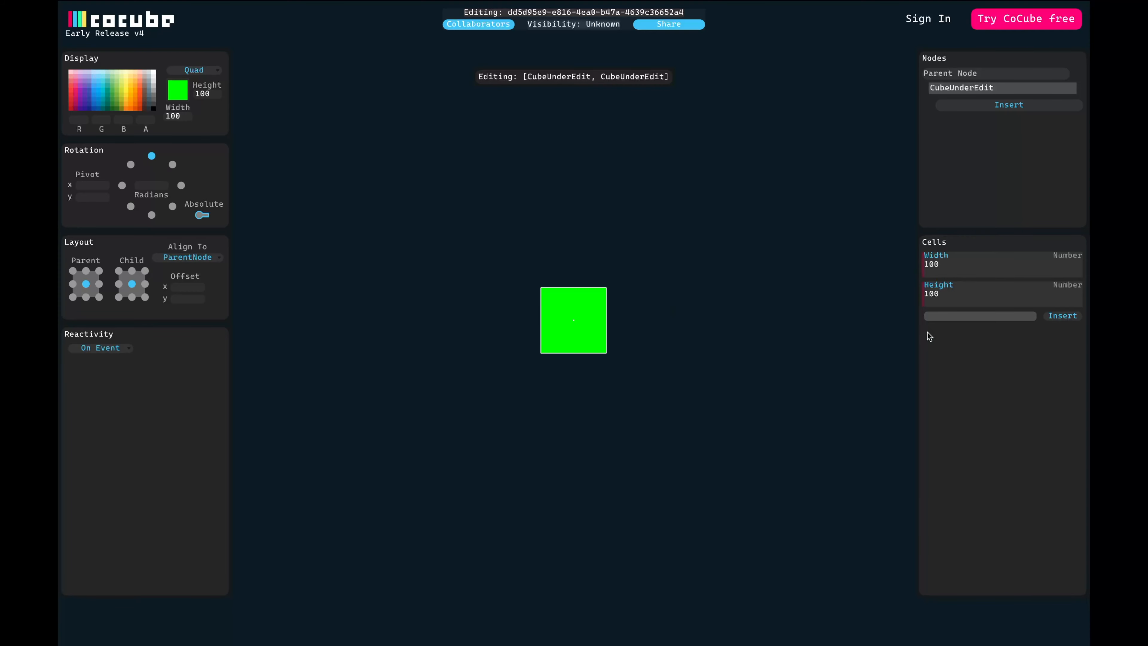
pyautogui.click(953, 318)
pyautogui.write('IsToggled')
pyautogui.click(1062, 316)
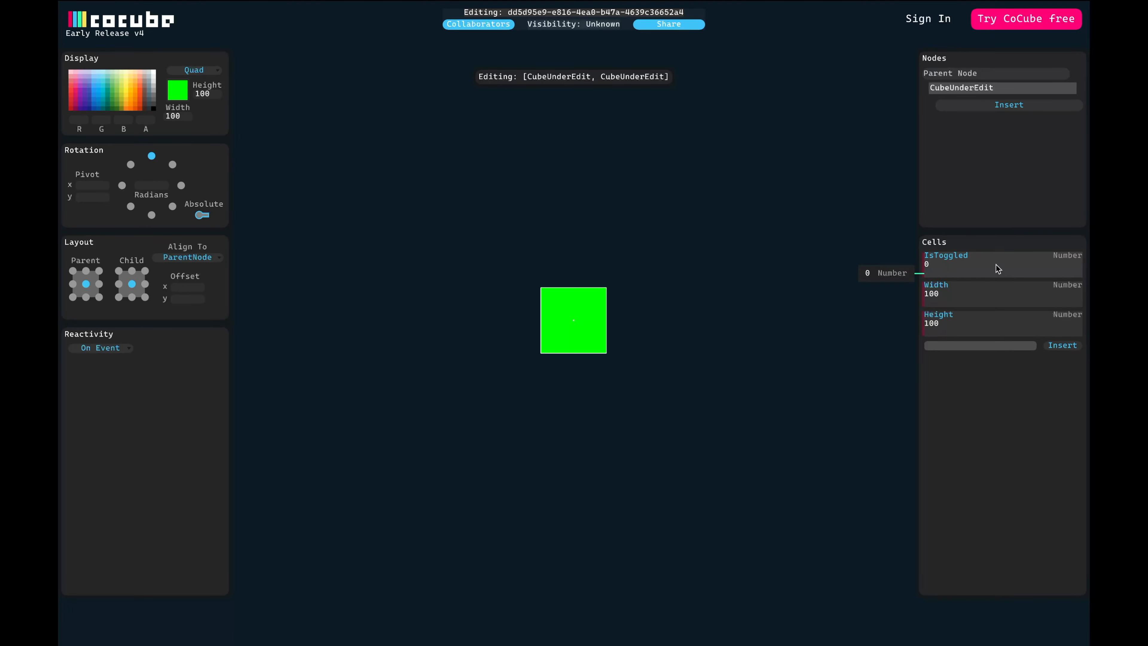
pyautogui.click(896, 274)
pyautogui.click(908, 197)
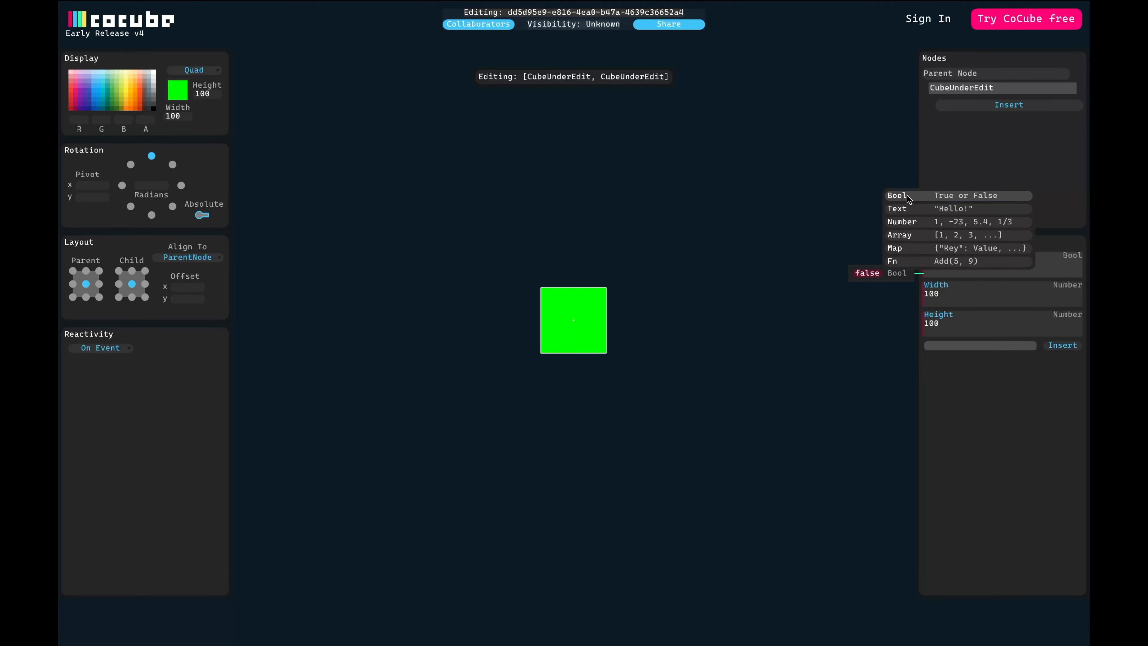
pyautogui.click(865, 271)
pyautogui.click(866, 272)
pyautogui.click(779, 266)
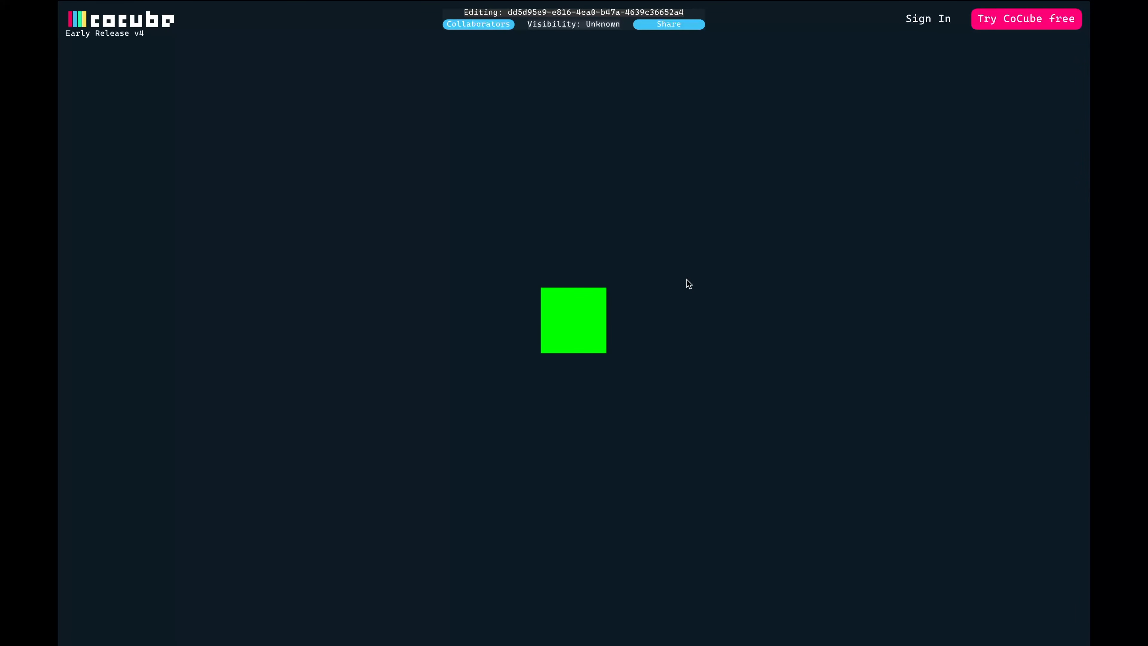
# Step: Insert an OffColor cell on the square and change its type to Map
pyautogui.click(582, 310)
pyautogui.click(936, 345)
pyautogui.write('Off')
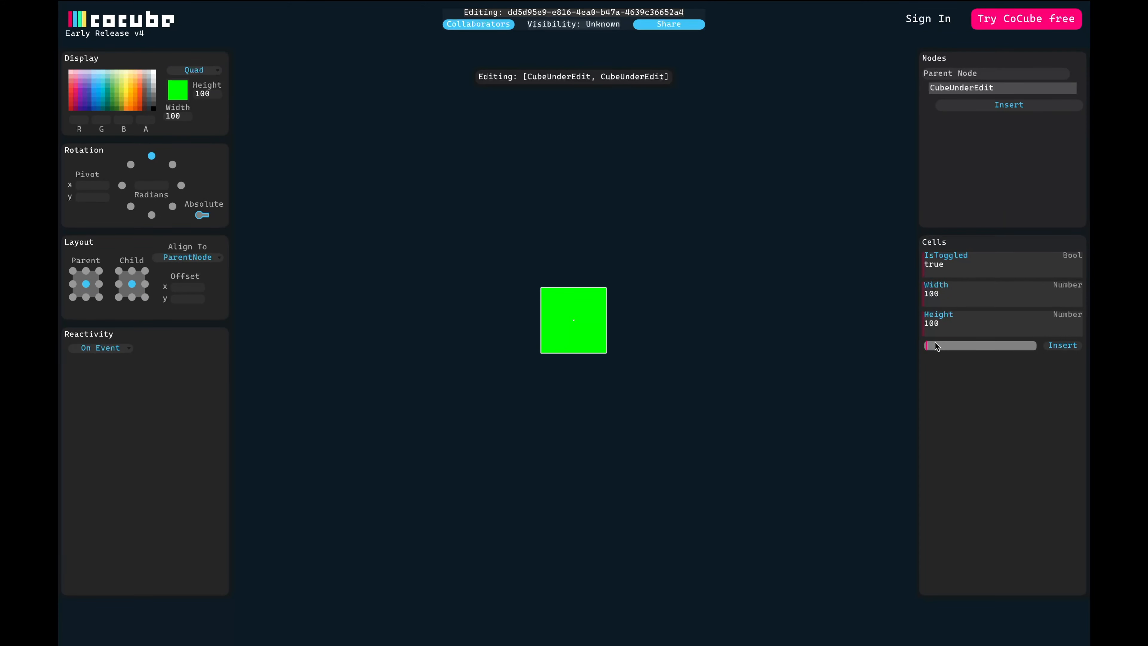
pyautogui.write('Color')
pyautogui.click(1055, 347)
pyautogui.click(928, 300)
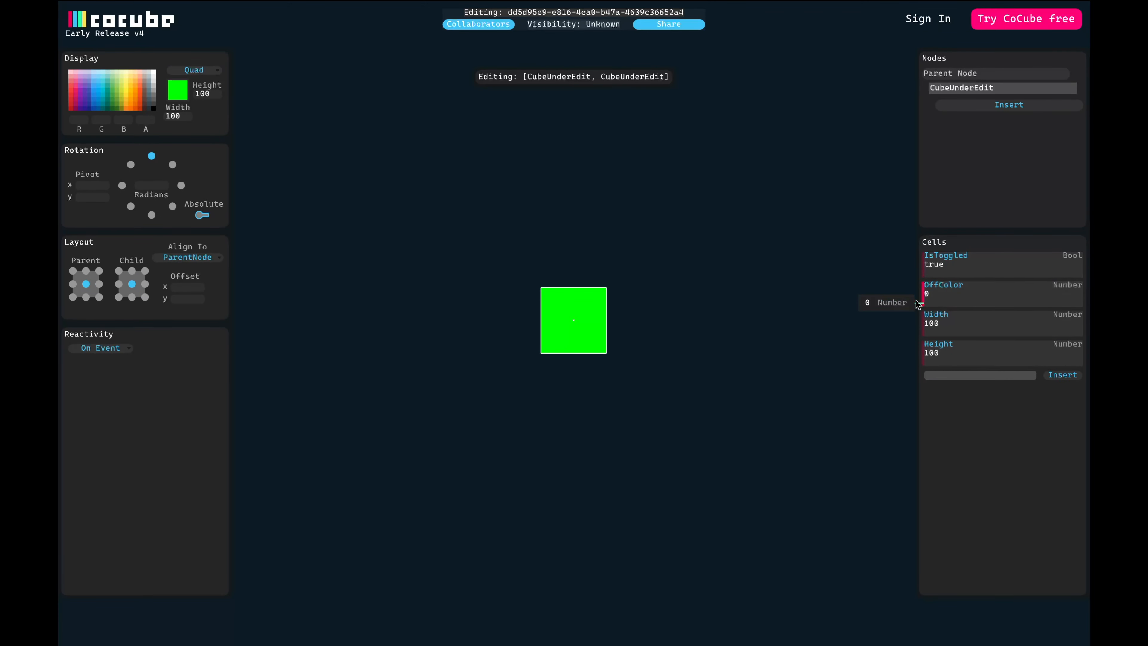
pyautogui.click(898, 302)
pyautogui.click(911, 276)
# Step: Add the keys Red and Blue to the OffColor map
pyautogui.click(869, 304)
pyautogui.write('Red')
pyautogui.click(883, 303)
pyautogui.click(850, 308)
pyautogui.press('BackSpace')
pyautogui.press('BackSpace')
pyautogui.press('BackSpace')
pyautogui.write('Blue')
pyautogui.click(865, 308)
# Step: Add the keys Green and Alpha to the OffColor map
pyautogui.click(848, 313)
pyautogui.press('BackSpace')
pyautogui.press('BackSpace')
pyautogui.press('BackSpace')
pyautogui.press('BackSpace')
pyautogui.write('Green')
pyautogui.click(876, 314)
pyautogui.click(852, 318)
pyautogui.press('BackSpace')
pyautogui.press('BackSpace')
pyautogui.press('BackSpace')
pyautogui.press('BackSpace')
pyautogui.press('BackSpace')
pyautogui.write('Alpha')
pyautogui.click(872, 318)
# Step: Change the type of the Red, Blue, Green and Alpha entries in the OffColor map to Number
pyautogui.click(896, 284)
pyautogui.click(913, 233)
pyautogui.click(896, 292)
pyautogui.click(908, 242)
pyautogui.click(897, 302)
pyautogui.click(906, 251)
pyautogui.click(901, 313)
pyautogui.click(912, 262)
# Step: Set the OffColor map's Red, Blue and Green values to 0.1 and open its Alpha value for editing
pyautogui.click(868, 283)
pyautogui.write('.1')
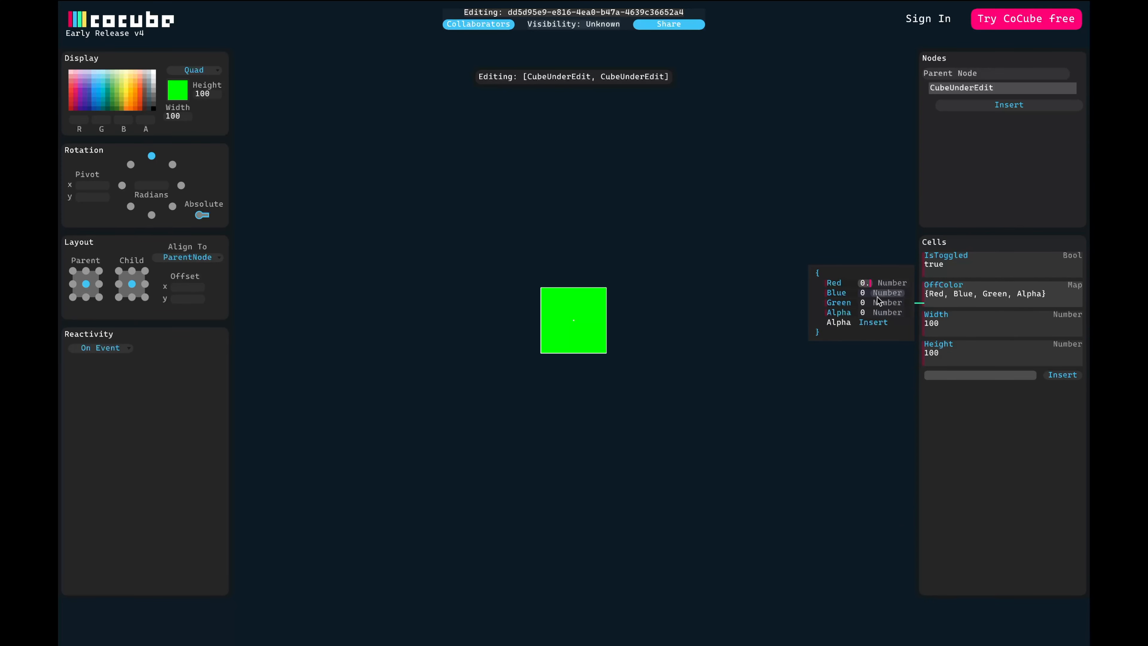
pyautogui.click(860, 294)
pyautogui.write('.1')
pyautogui.click(860, 304)
pyautogui.write('.1')
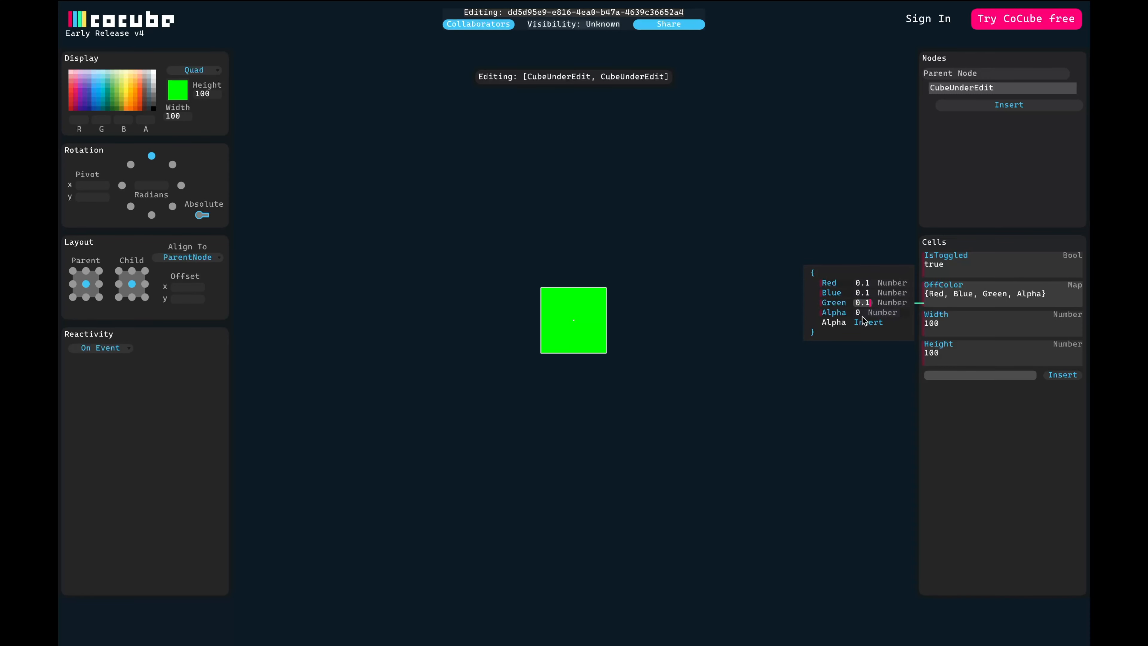
pyautogui.click(861, 314)
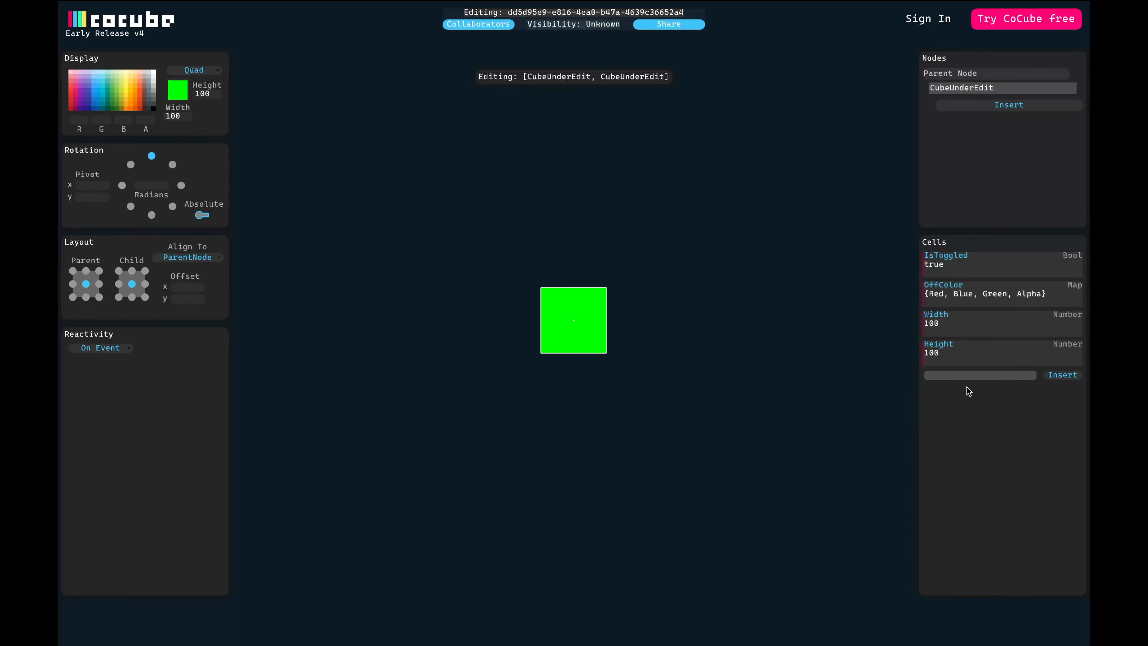
# Step: Insert an OnColor cell on the square and change its type to Map
pyautogui.click(967, 376)
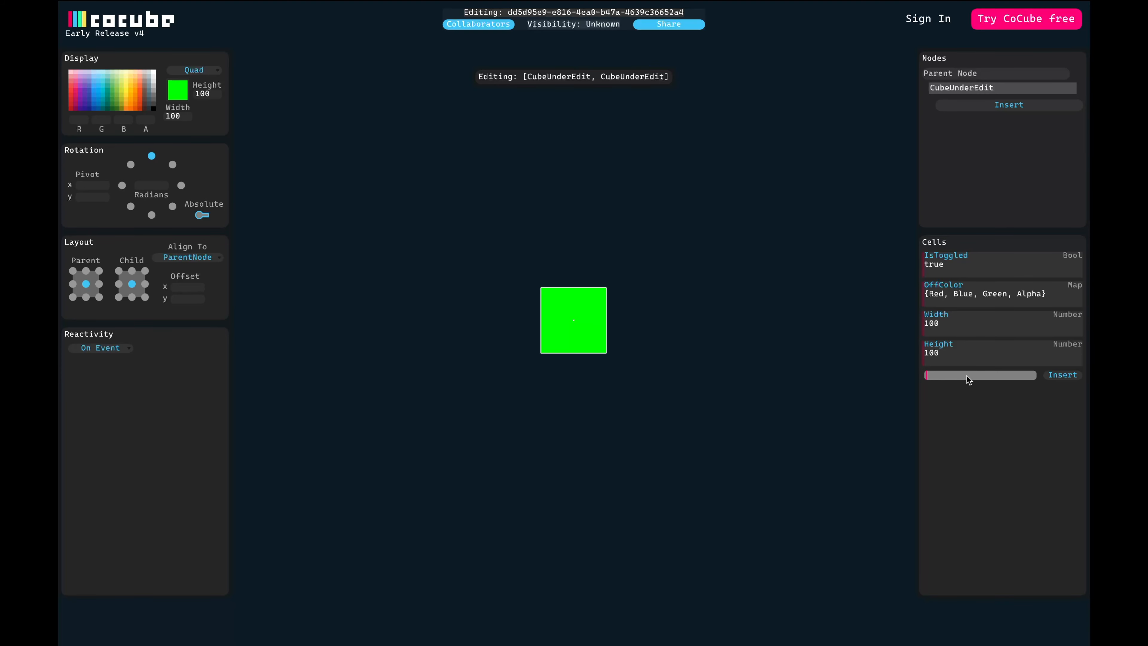
pyautogui.write('OnColor')
pyautogui.press('Return')
pyautogui.click(892, 332)
pyautogui.click(906, 312)
pyautogui.click(885, 332)
pyautogui.click(889, 332)
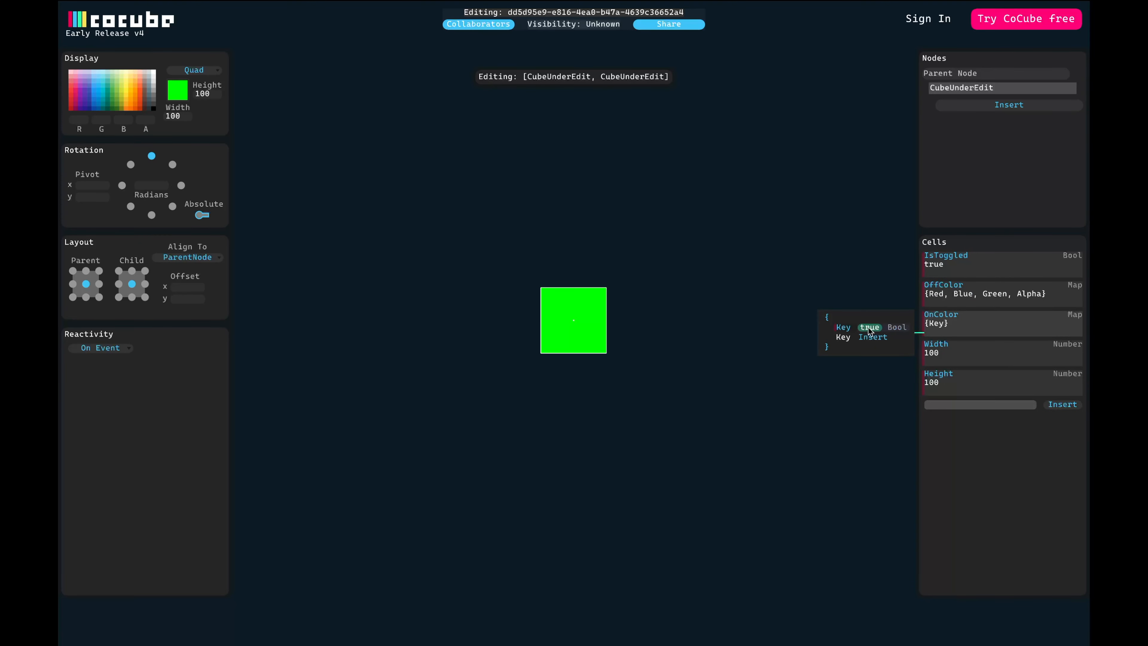
# Step: Add the keys Red and Blue to the OnColor map
pyautogui.click(835, 328)
pyautogui.click(870, 333)
pyautogui.press('BackSpace')
pyautogui.press('BackSpace')
pyautogui.press('BackSpace')
pyautogui.write('Red')
pyautogui.click(890, 334)
pyautogui.click(851, 336)
pyautogui.press('BackSpace')
pyautogui.press('BackSpace')
pyautogui.press('BackSpace')
pyautogui.write('Blue')
pyautogui.click(866, 336)
# Step: Add the keys Green and Alpha to the OnColor map
pyautogui.press('BackSpace')
pyautogui.press('BackSpace')
pyautogui.press('BackSpace')
pyautogui.press('BackSpace')
pyautogui.write('Green')
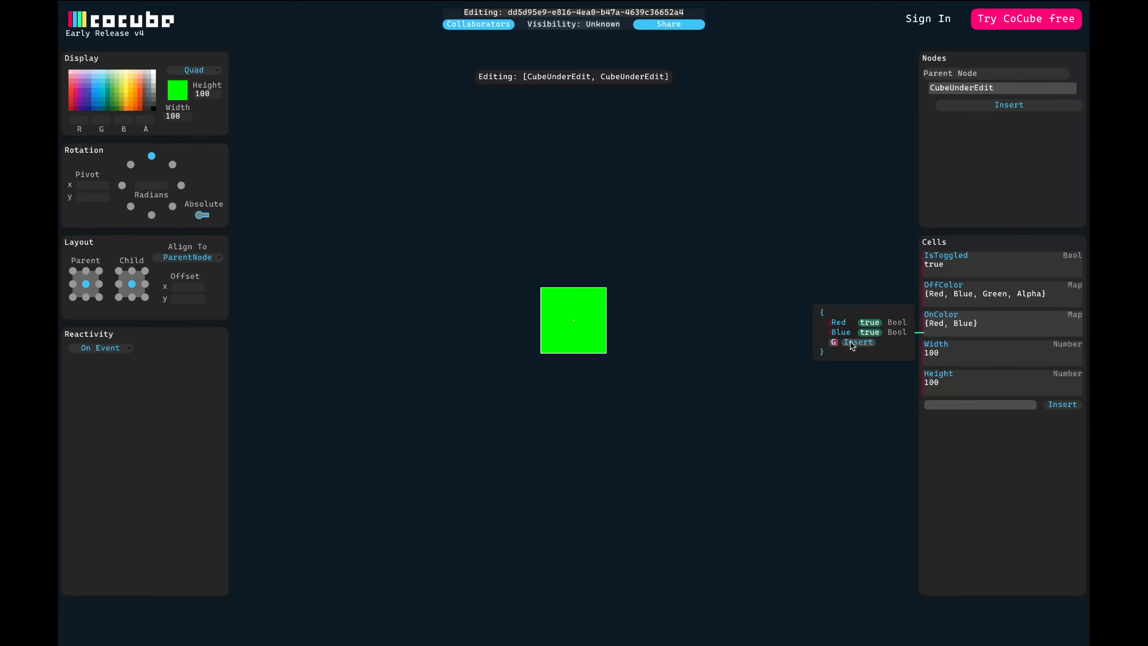
pyautogui.click(881, 346)
pyautogui.click(840, 346)
pyautogui.press('BackSpace')
pyautogui.press('BackSpace')
pyautogui.press('BackSpace')
pyautogui.press('BackSpace')
pyautogui.press('BackSpace')
pyautogui.write('Alpha')
pyautogui.click(872, 347)
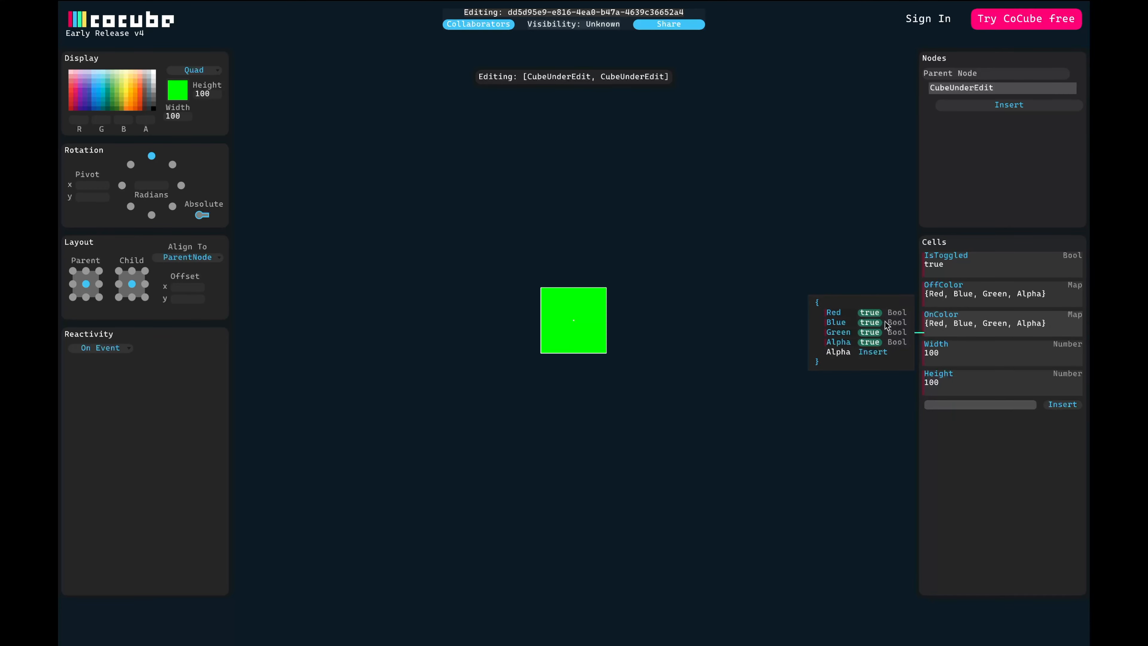
# Step: Change the type of the Red, Blue, Green and Alpha entries in the OnColor map to Number
pyautogui.click(897, 312)
pyautogui.click(913, 262)
pyautogui.click(896, 322)
pyautogui.click(914, 272)
pyautogui.click(897, 332)
pyautogui.click(903, 281)
pyautogui.click(897, 342)
pyautogui.click(904, 291)
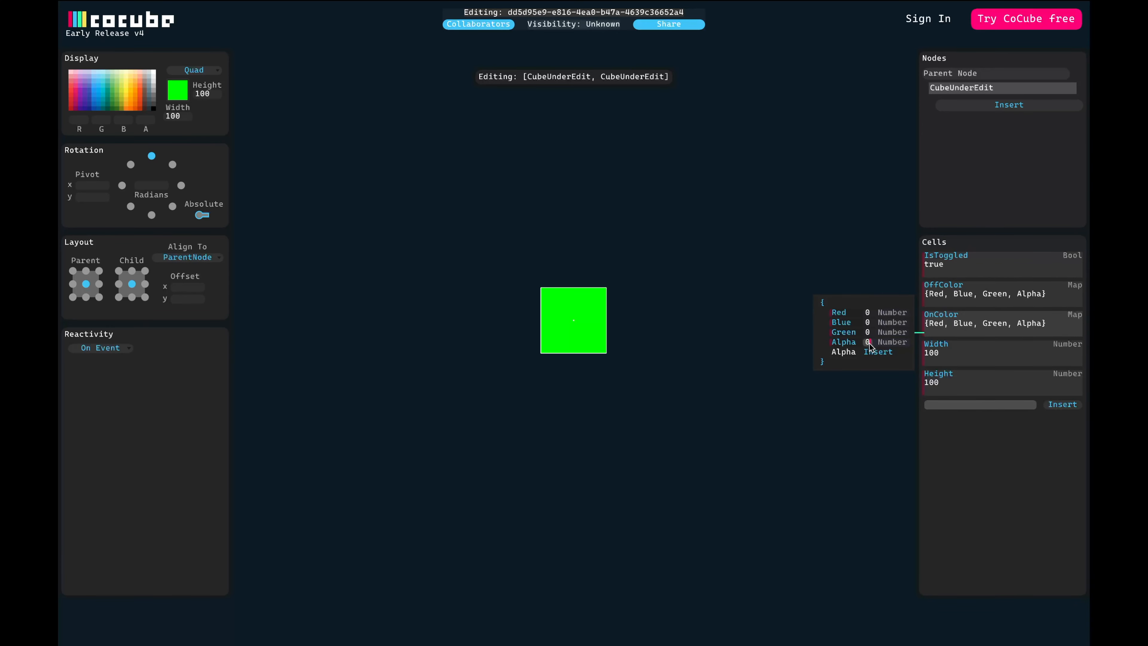
# Step: Set the OnColor map's Red, Blue and Green values to 0.5 and its Alpha value to 1
pyautogui.click(869, 313)
pyautogui.write('.5')
pyautogui.press('BackSpace')
pyautogui.write('5')
pyautogui.click(862, 323)
pyautogui.write('.5')
pyautogui.click(861, 332)
pyautogui.write('.5')
pyautogui.click(889, 368)
pyautogui.click(964, 449)
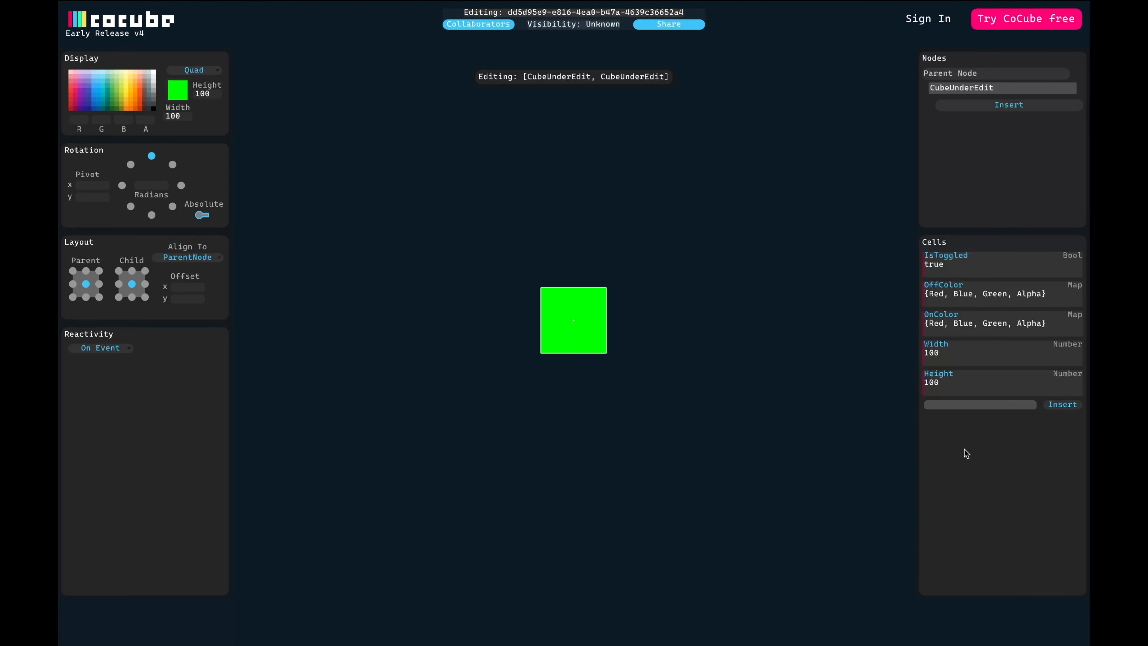
# Step: Insert a Color cell on the square and give it an If function as its expression
pyautogui.click(962, 406)
pyautogui.write('Color')
pyautogui.click(1062, 404)
pyautogui.moveTo(977, 343); pyautogui.dragTo(901, 365)
pyautogui.click(905, 364)
pyautogui.click(920, 352)
pyautogui.click(853, 357)
pyautogui.press('BackSpace')
pyautogui.press('BackSpace')
pyautogui.press('BackSpace')
pyautogui.write('If')
pyautogui.press('Return')
# Step: Make the condition of the Color cell's If expression a Cell function that reads IsToggled
pyautogui.click(896, 357)
pyautogui.click(898, 345)
pyautogui.click(852, 352)
pyautogui.press('BackSpace')
pyautogui.press('BackSpace')
pyautogui.press('BackSpace')
pyautogui.write('Cell')
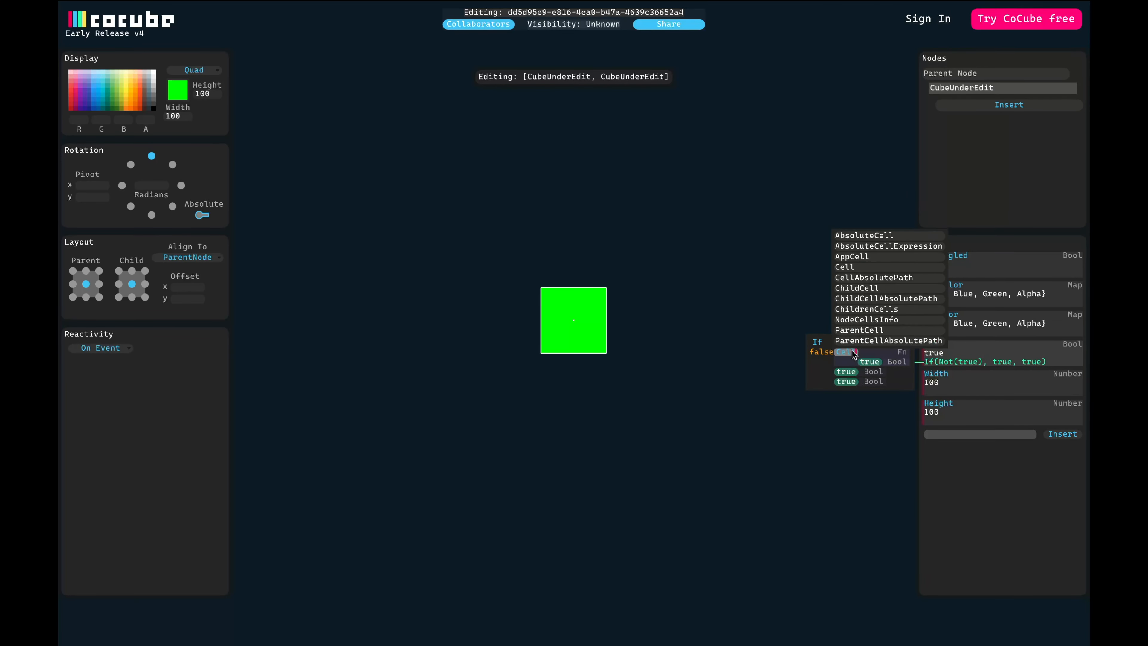
pyautogui.press('Return')
pyautogui.click(880, 361)
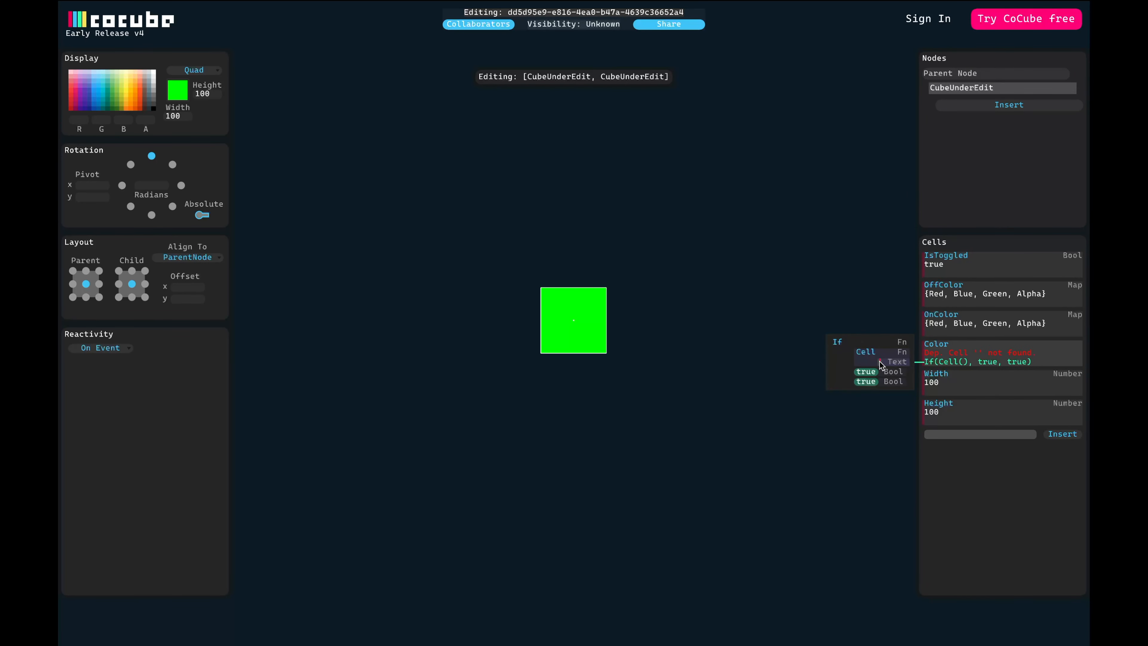
pyautogui.write('IsToggled')
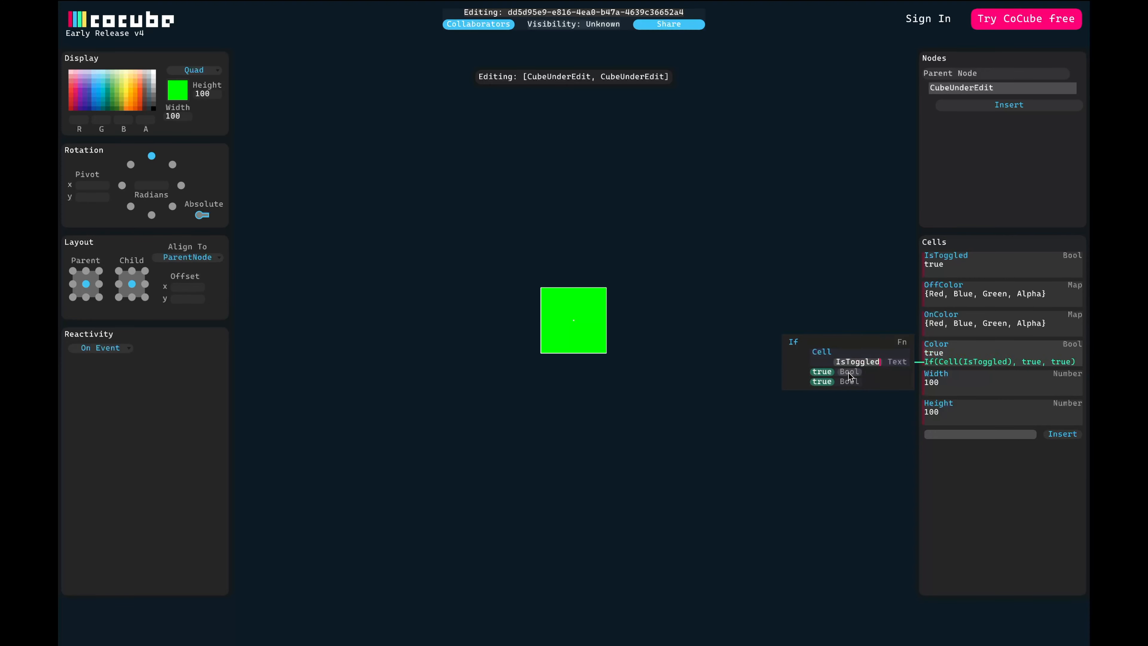
# Step: Set the true branch of the Color cell's If expression to Cell(OnColor)
pyautogui.click(854, 370)
pyautogui.click(859, 362)
pyautogui.click(828, 367)
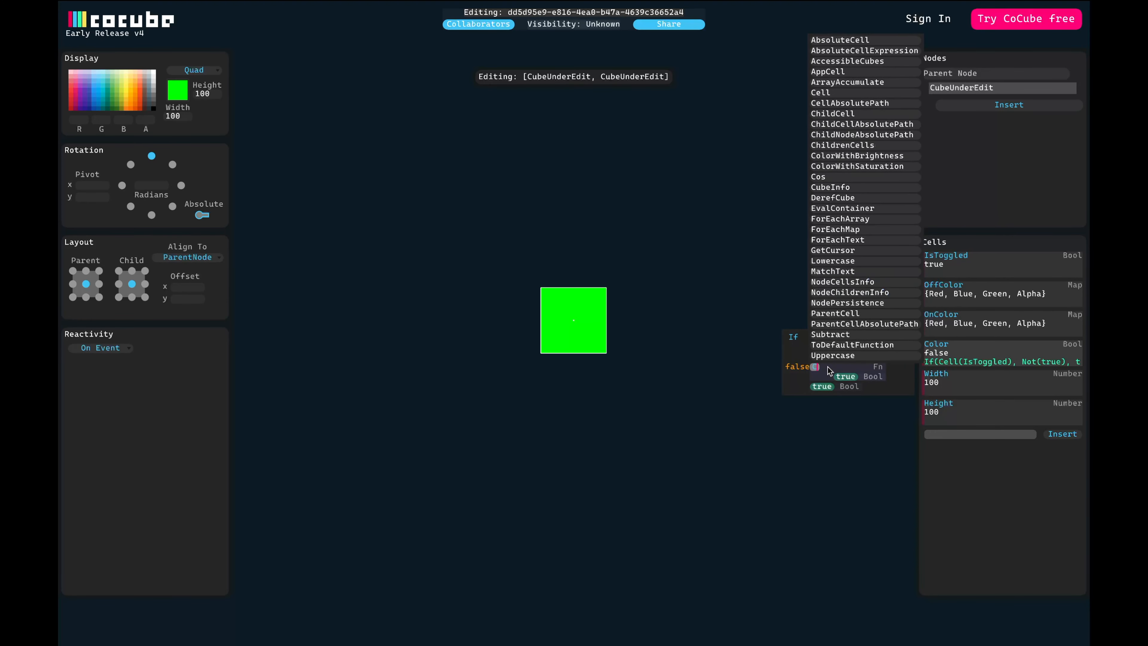
pyautogui.click(833, 281)
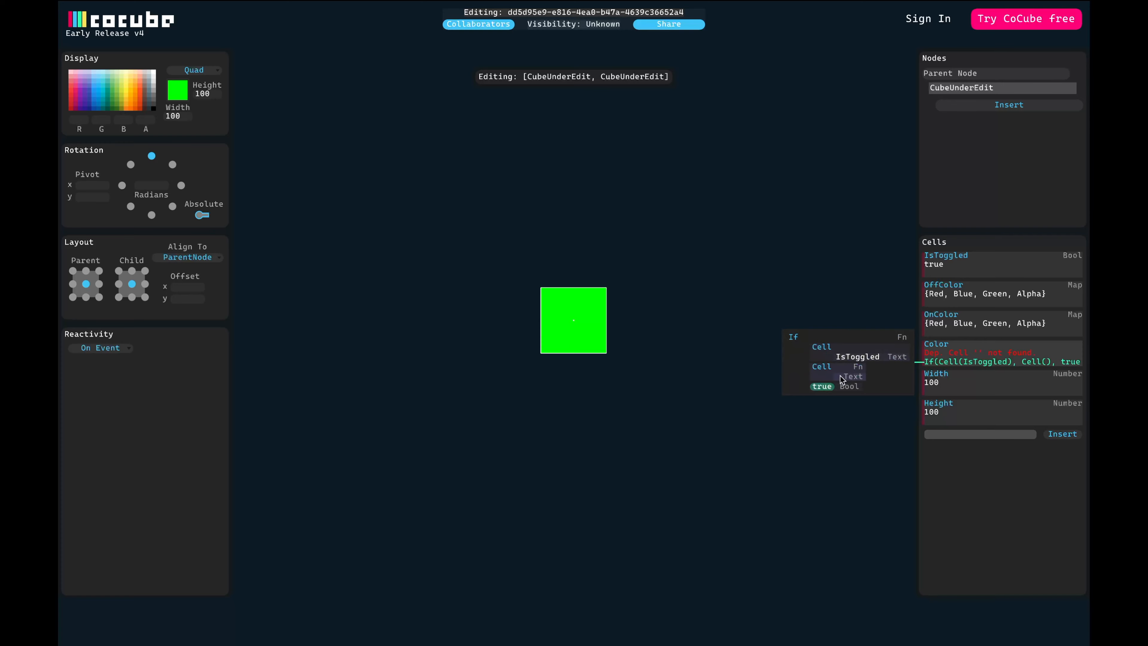
pyautogui.write('OnColor')
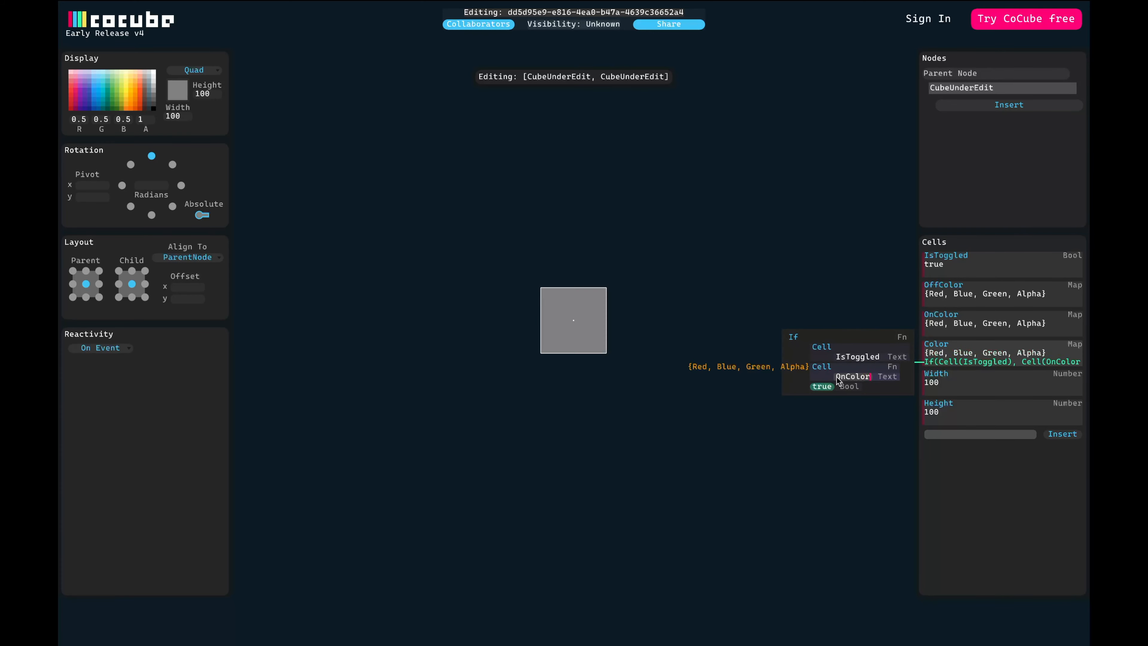
# Step: Set the false branch of the Color cell's If expression to Cell(OffColor)
pyautogui.click(851, 385)
pyautogui.click(852, 376)
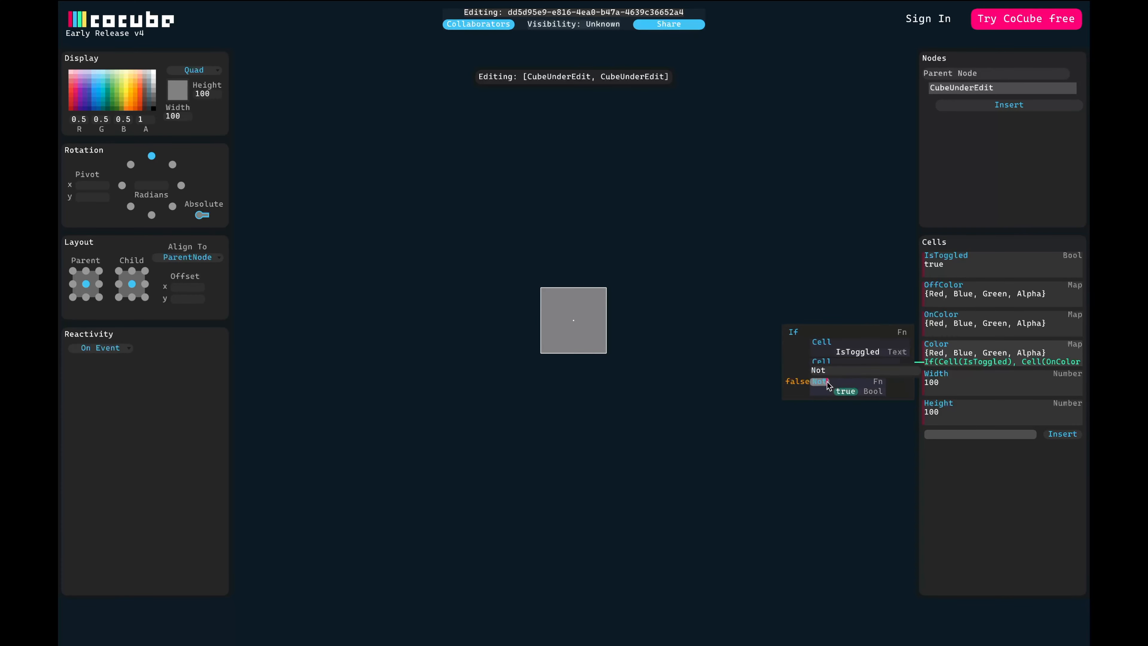
pyautogui.click(827, 382)
pyautogui.click(825, 296)
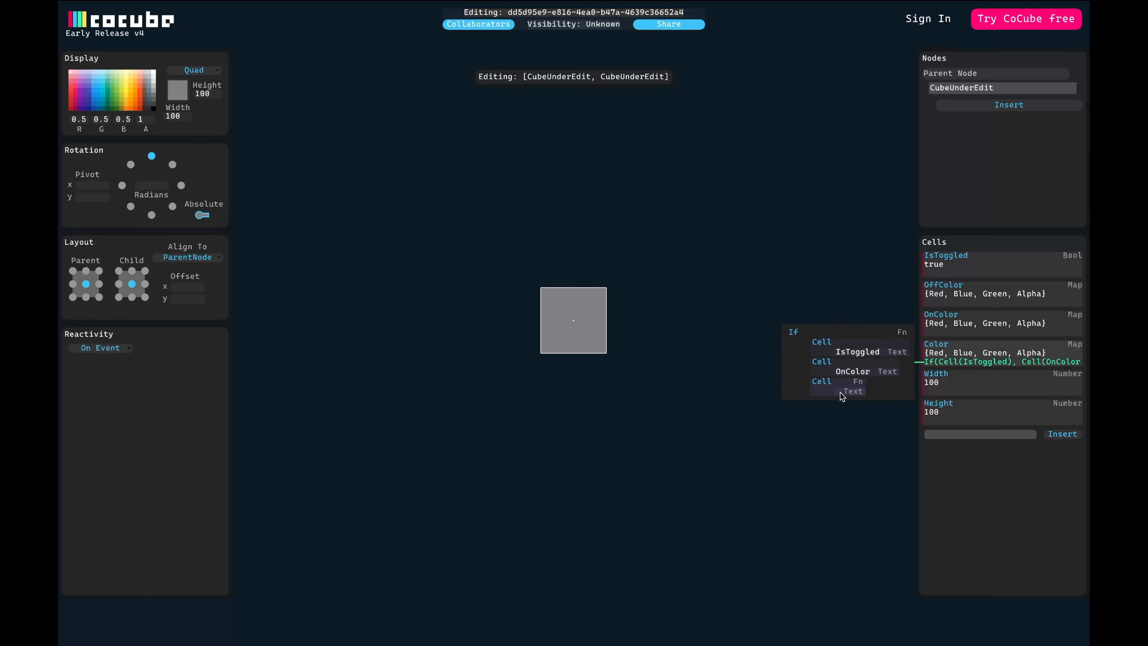
pyautogui.write('OffColor')
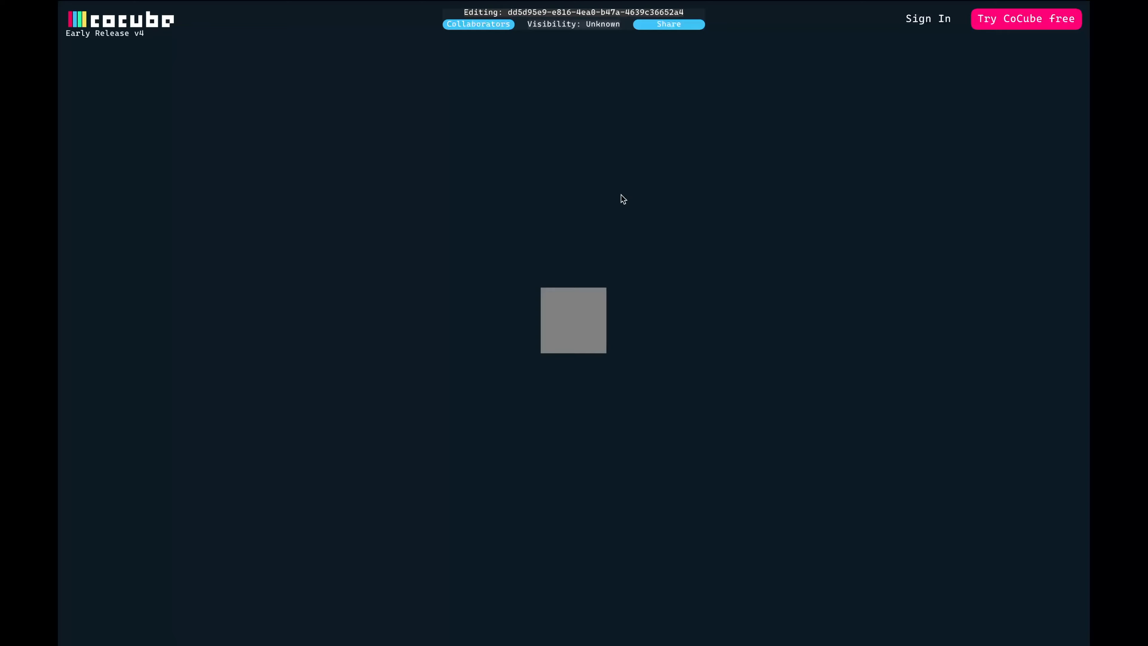
# Step: Switch the square's IsToggled value back and forth to test how its color responds
pyautogui.click(582, 298)
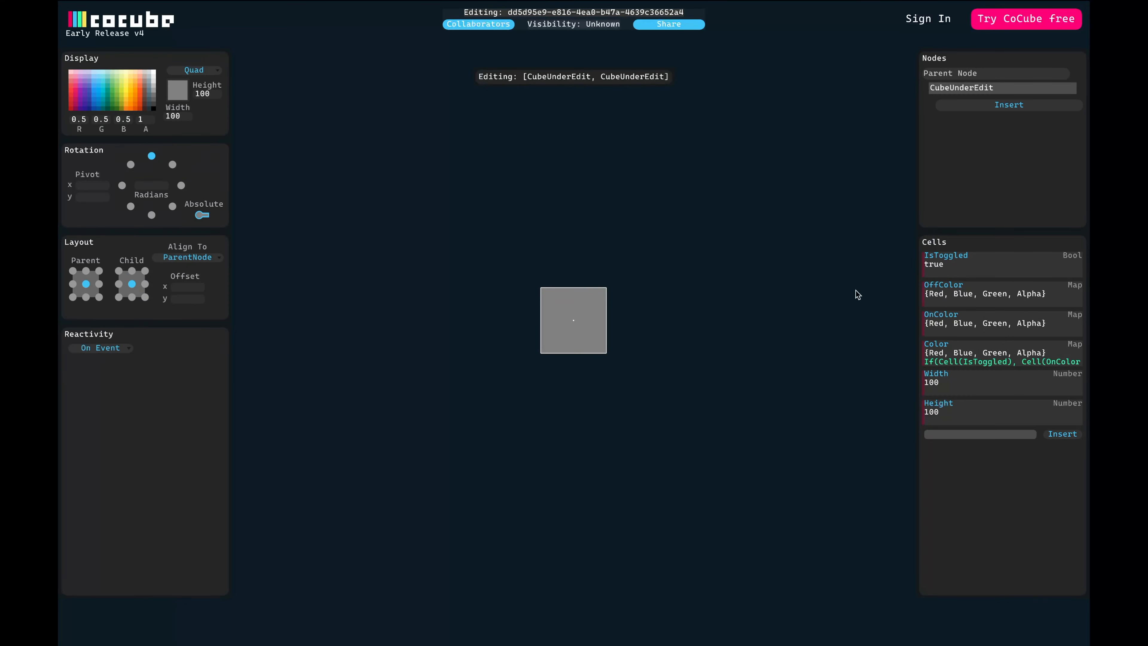
pyautogui.moveTo(945, 268); pyautogui.dragTo(852, 268)
pyautogui.click(866, 274)
pyautogui.click(867, 273)
pyautogui.click(867, 274)
pyautogui.click(867, 274)
pyautogui.click(685, 294)
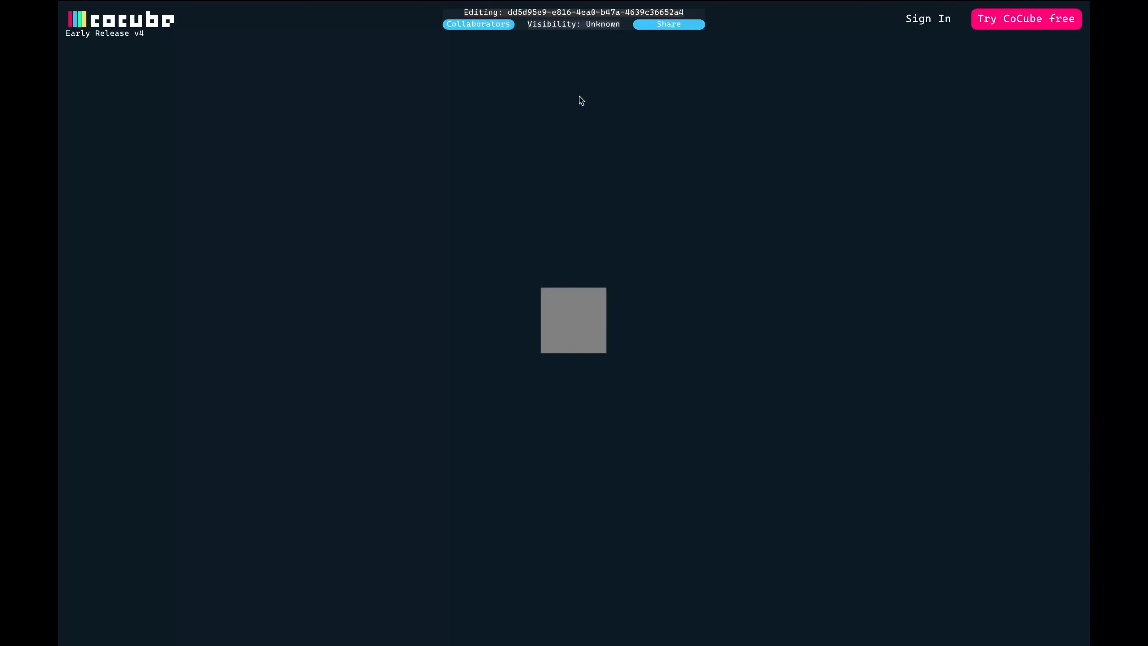
# Step: Add a Mouse event handler to the square for the specific Left button and its Down action
pyautogui.click(587, 325)
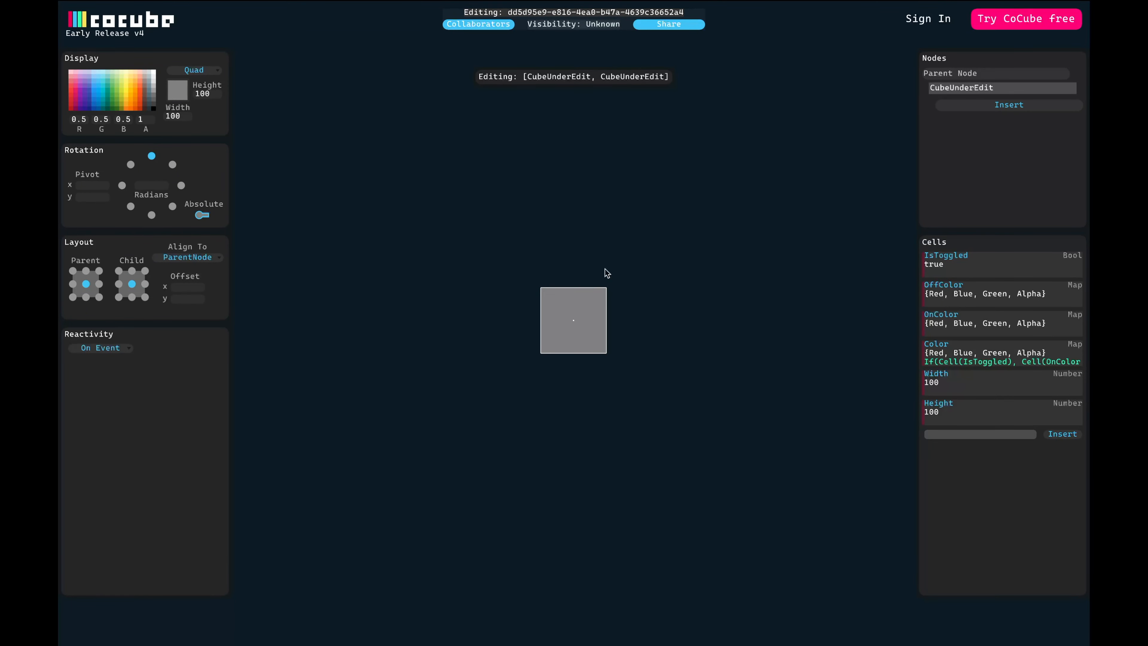
pyautogui.click(121, 348)
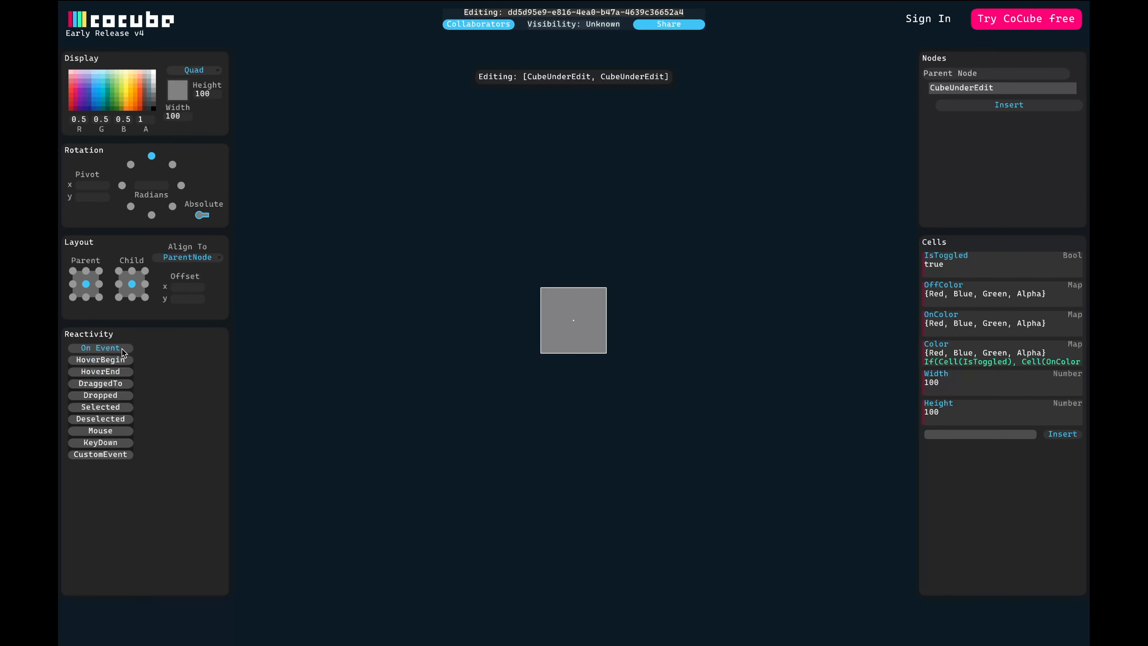
pyautogui.click(121, 430)
pyautogui.click(154, 356)
pyautogui.click(166, 372)
pyautogui.click(206, 348)
pyautogui.click(212, 360)
pyautogui.click(249, 349)
pyautogui.click(250, 371)
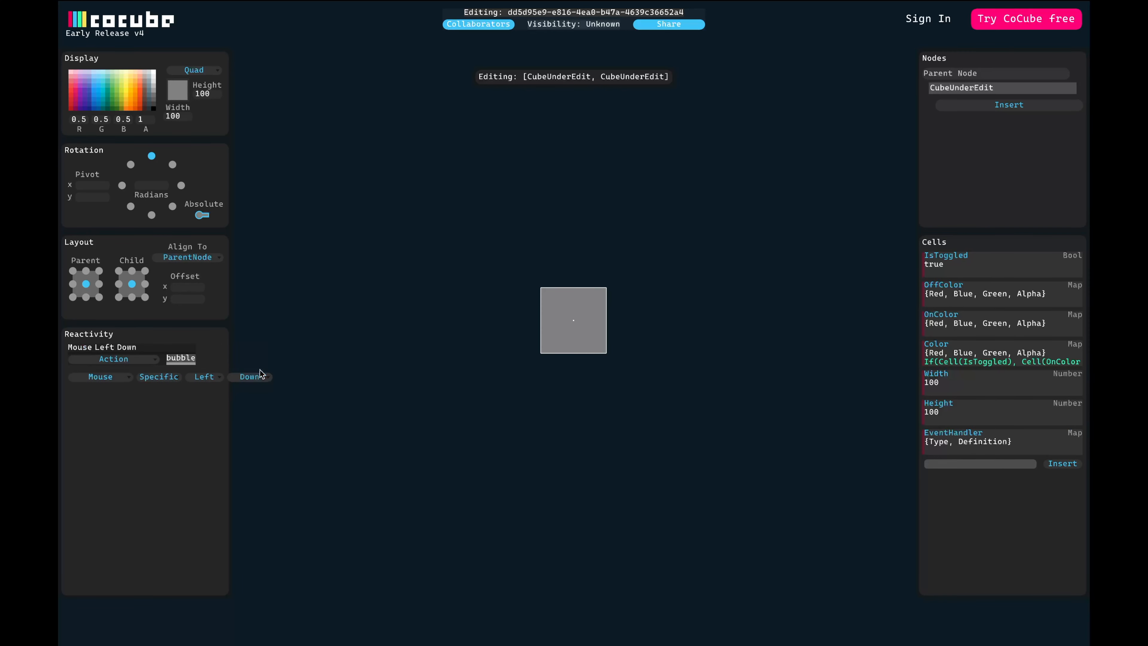
# Step: Give the Mouse Left Down handler a SetCellValue action that targets the IsToggled cell
pyautogui.click(133, 360)
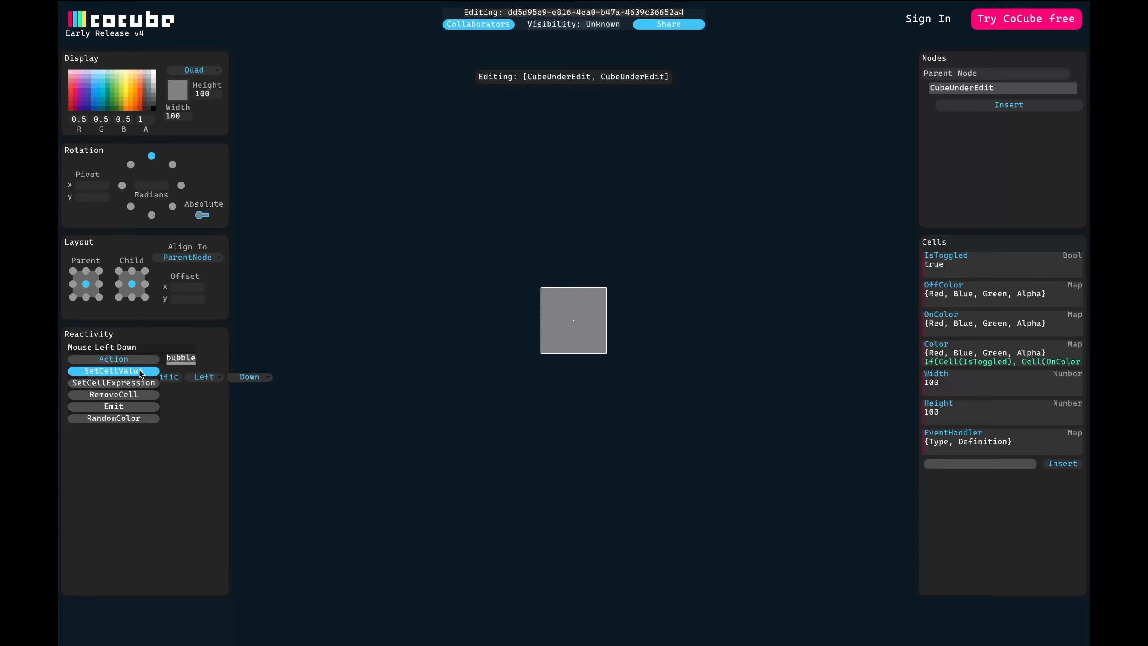
pyautogui.click(141, 372)
pyautogui.click(94, 369)
pyautogui.press('BackSpace')
pyautogui.press('BackSpace')
pyautogui.press('BackSpace')
pyautogui.press('BackSpace')
pyautogui.press('BackSpace')
pyautogui.write('IsToggled')
# Step: Set the SetCellValue action's value to the expression Not(Cell(IsToggled)) and add the action to the handler
pyautogui.click(107, 380)
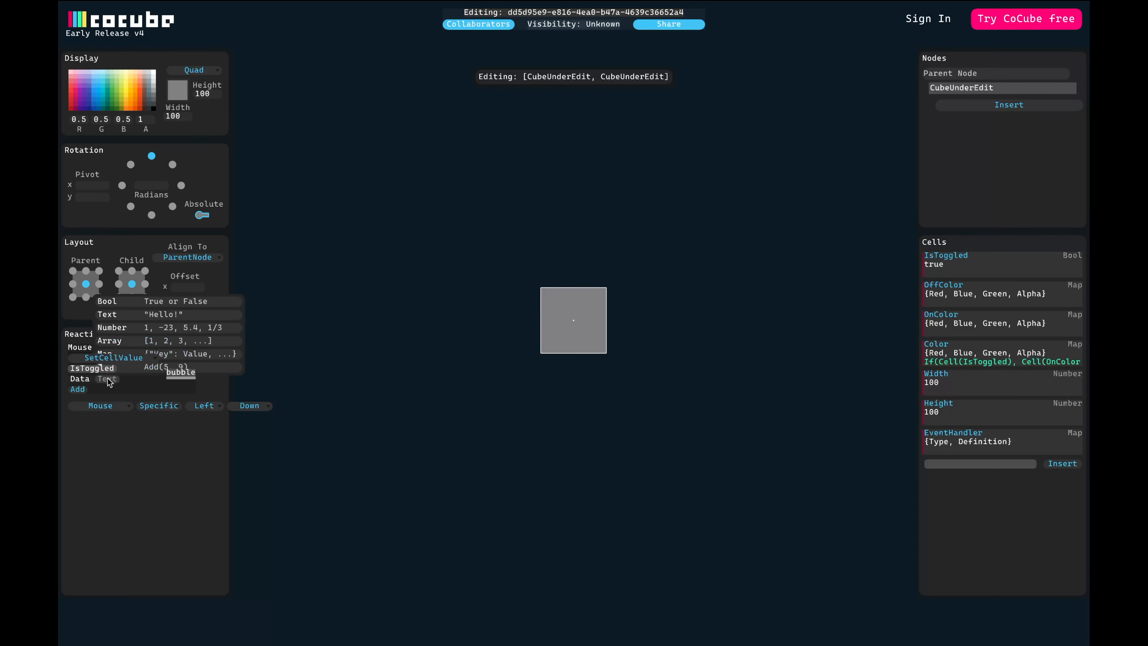
pyautogui.click(111, 367)
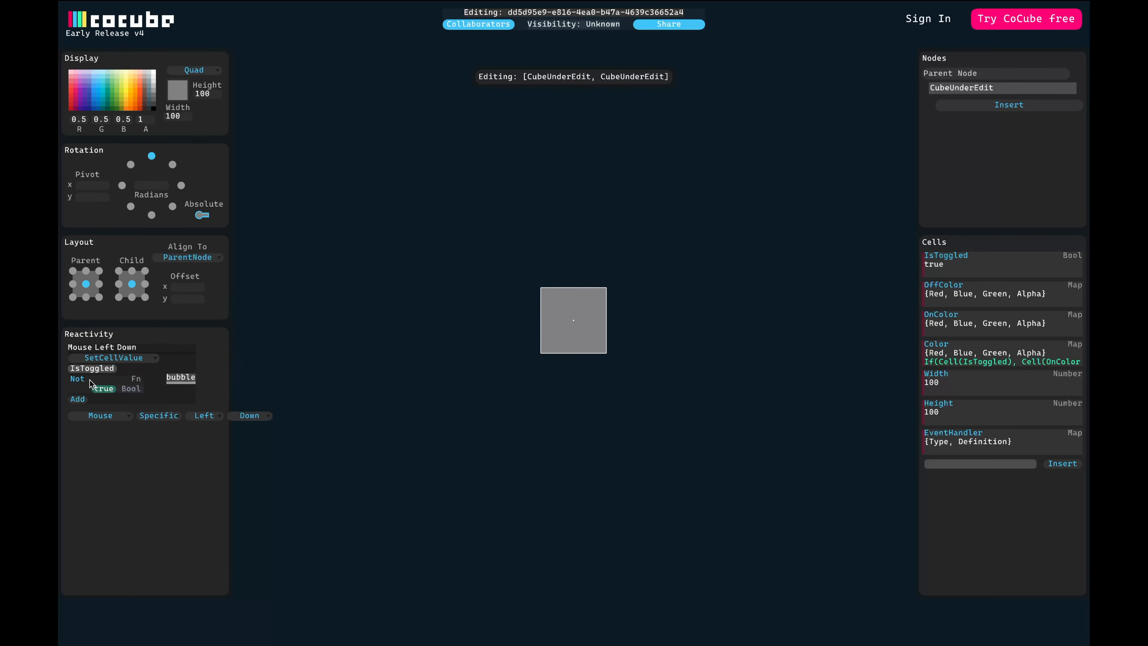
pyautogui.click(127, 389)
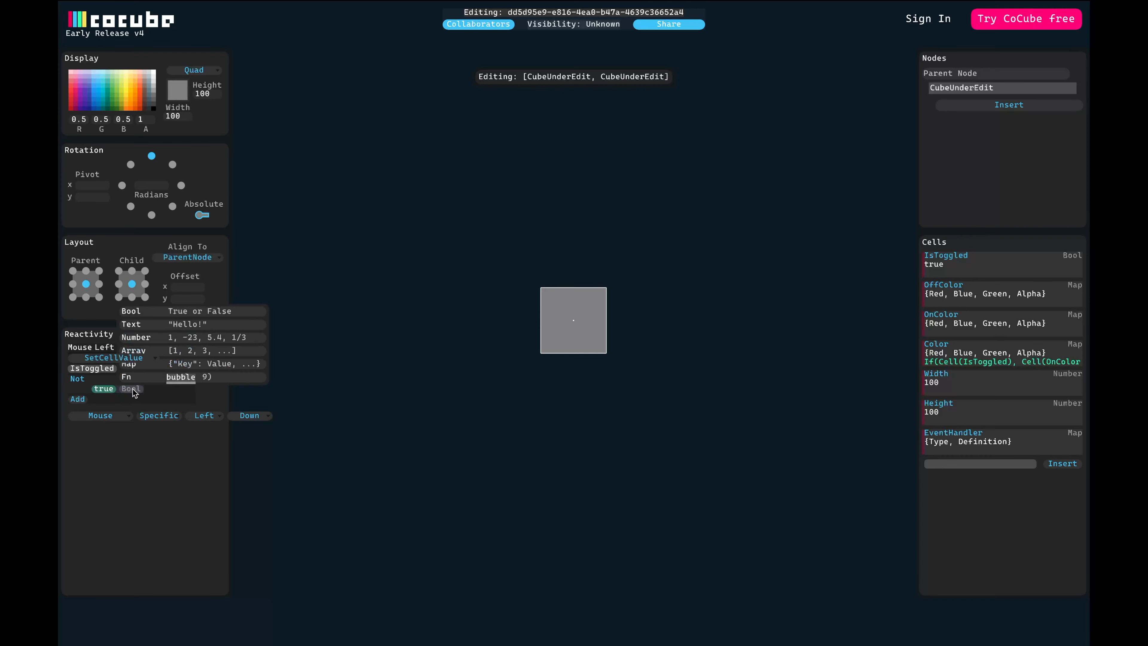
pyautogui.click(136, 380)
pyautogui.click(109, 389)
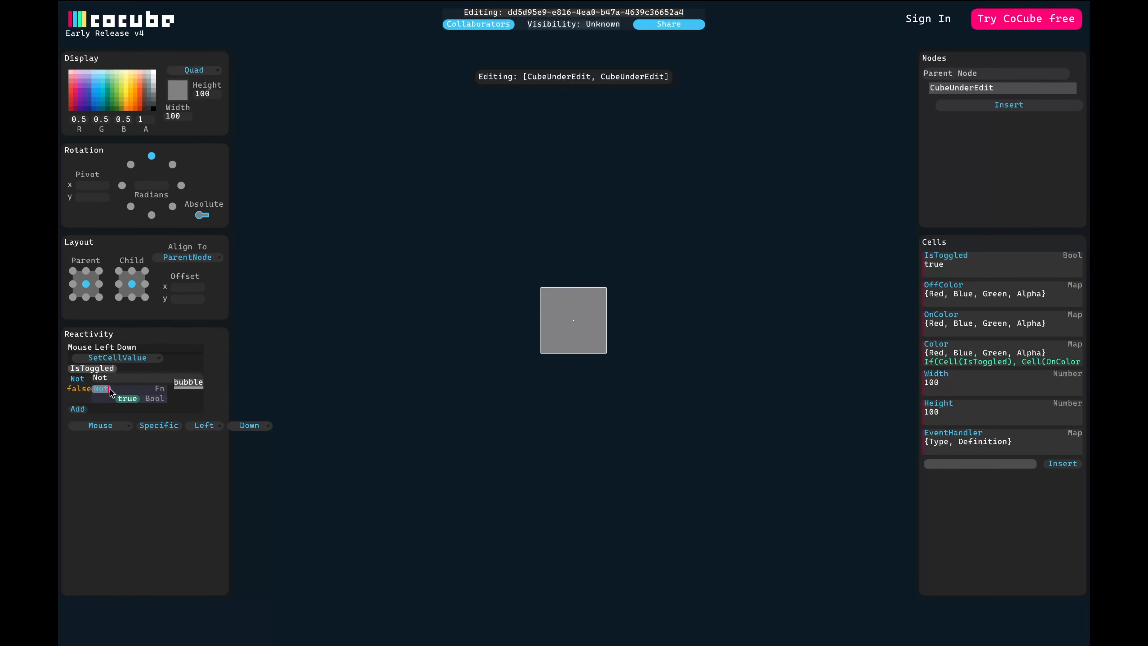
pyautogui.click(112, 398)
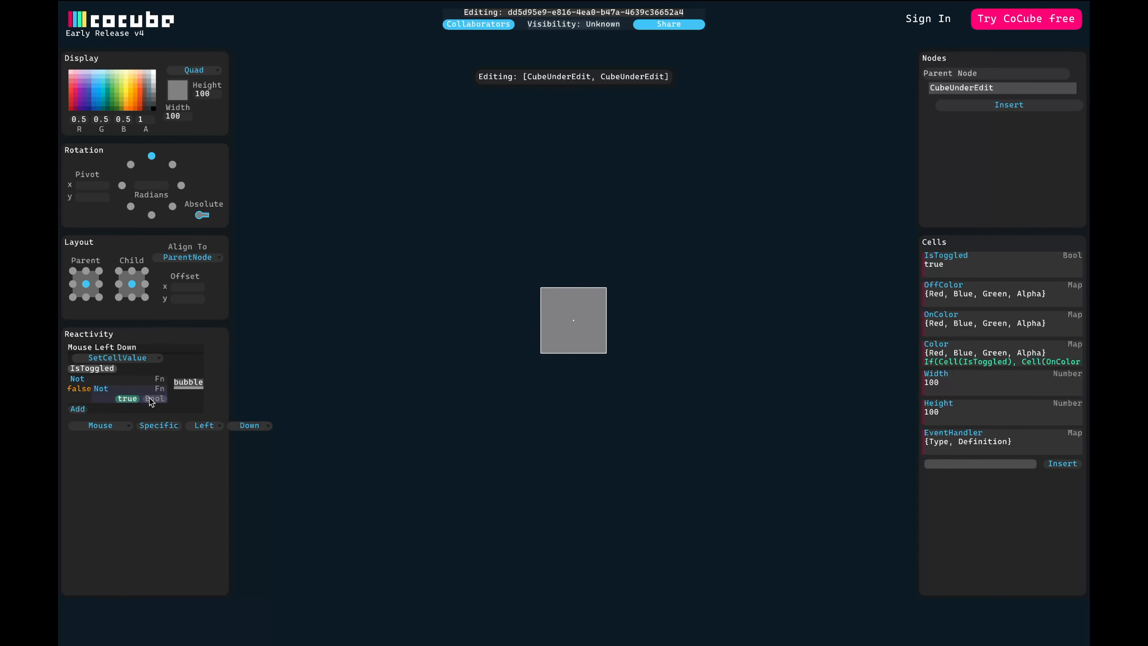
pyautogui.click(107, 392)
pyautogui.write('Cell')
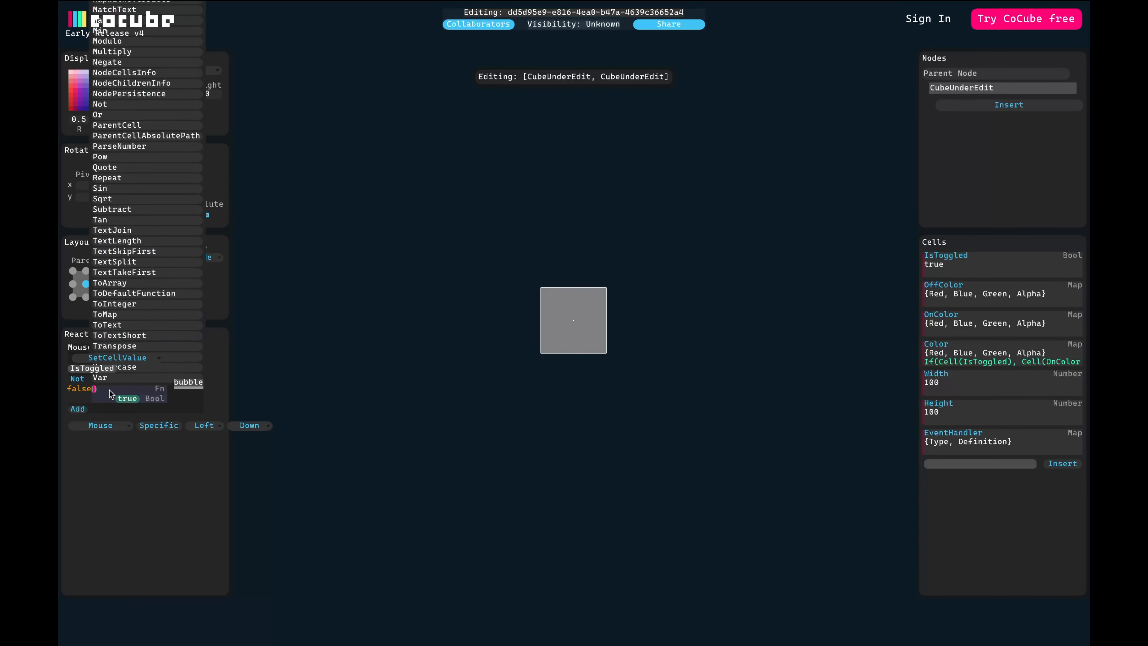
pyautogui.click(102, 304)
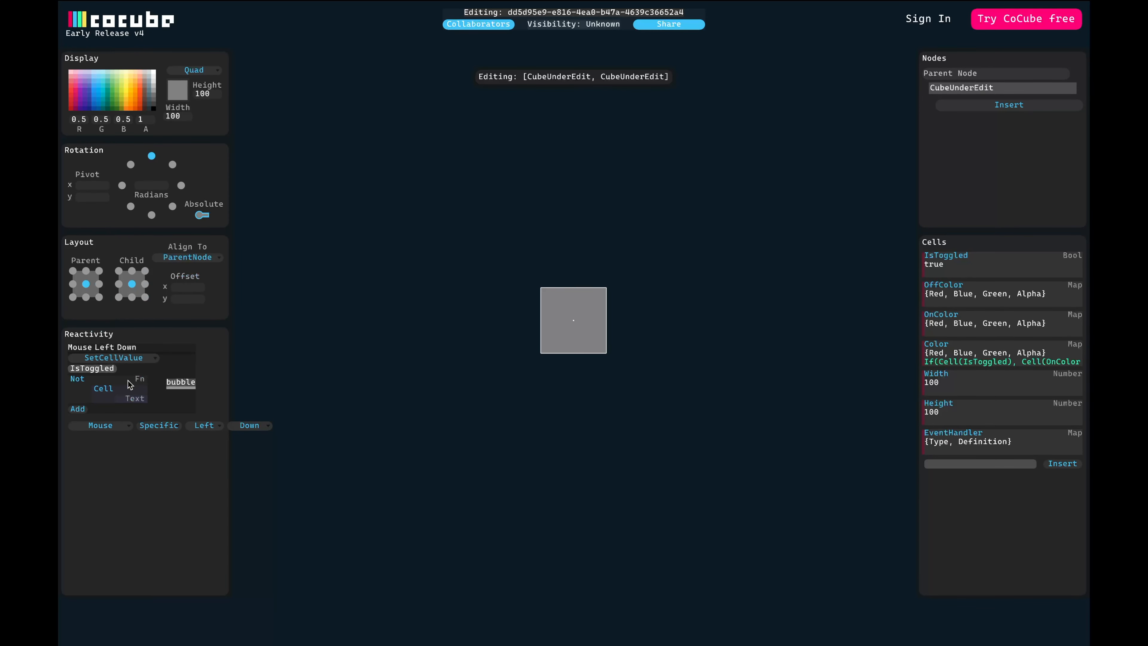
pyautogui.write('IsToggled')
pyautogui.click(80, 409)
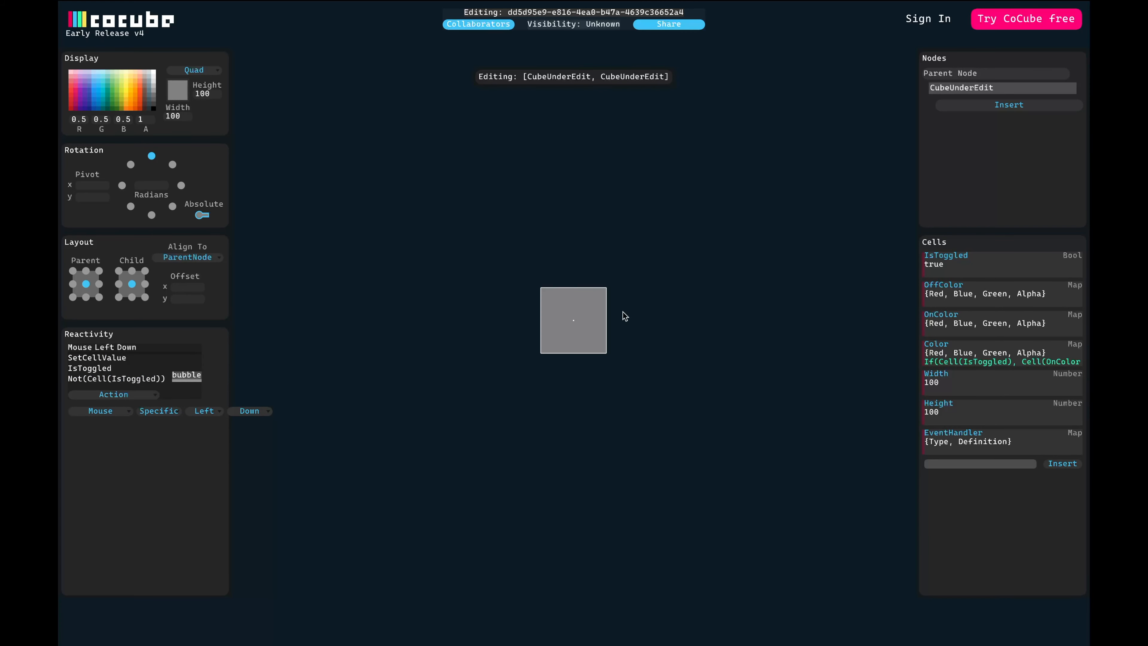
# Step: Test the square's toggle behavior outside edit mode by triggering its mouse handler repeatedly
pyautogui.press('Escape')
pyautogui.click(576, 302)
pyautogui.click(576, 302)
pyautogui.click(575, 302)
pyautogui.click(575, 303)
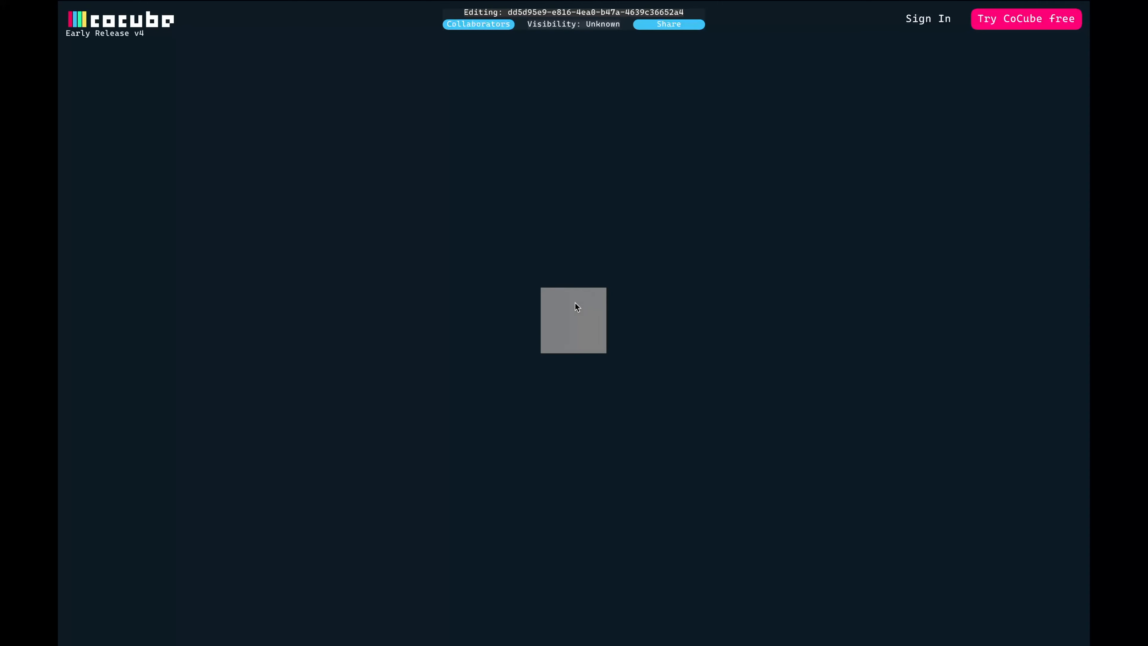
pyautogui.click(574, 302)
pyautogui.click(575, 303)
pyautogui.press('Escape')
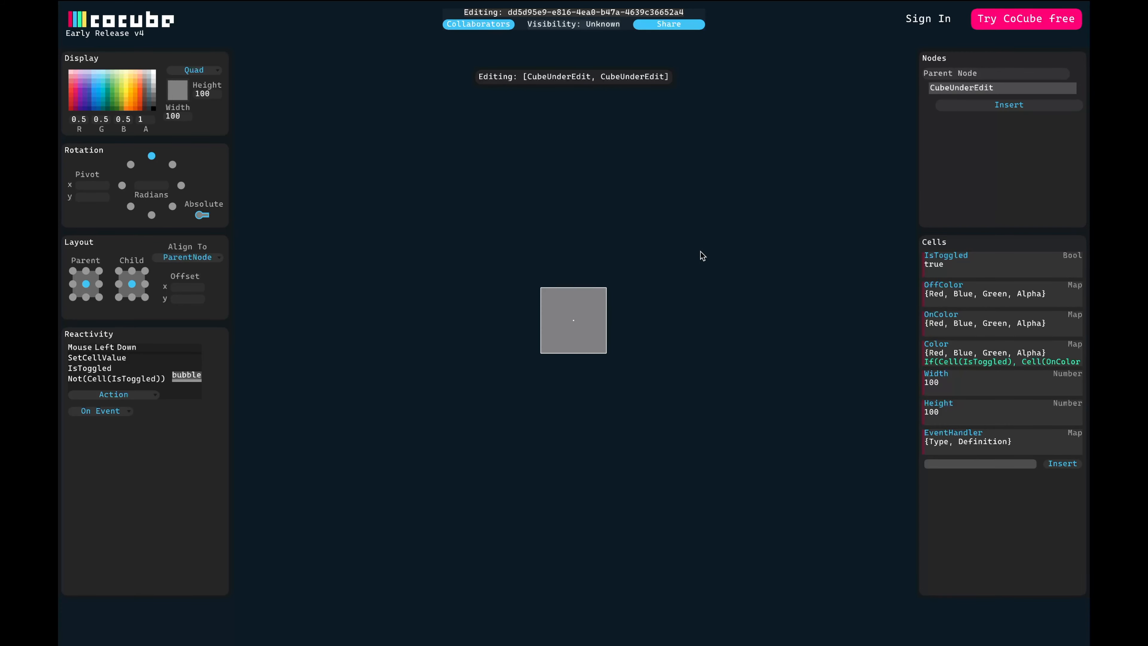
# Step: Insert a Text cube named Label as a child of the square
pyautogui.click(1005, 108)
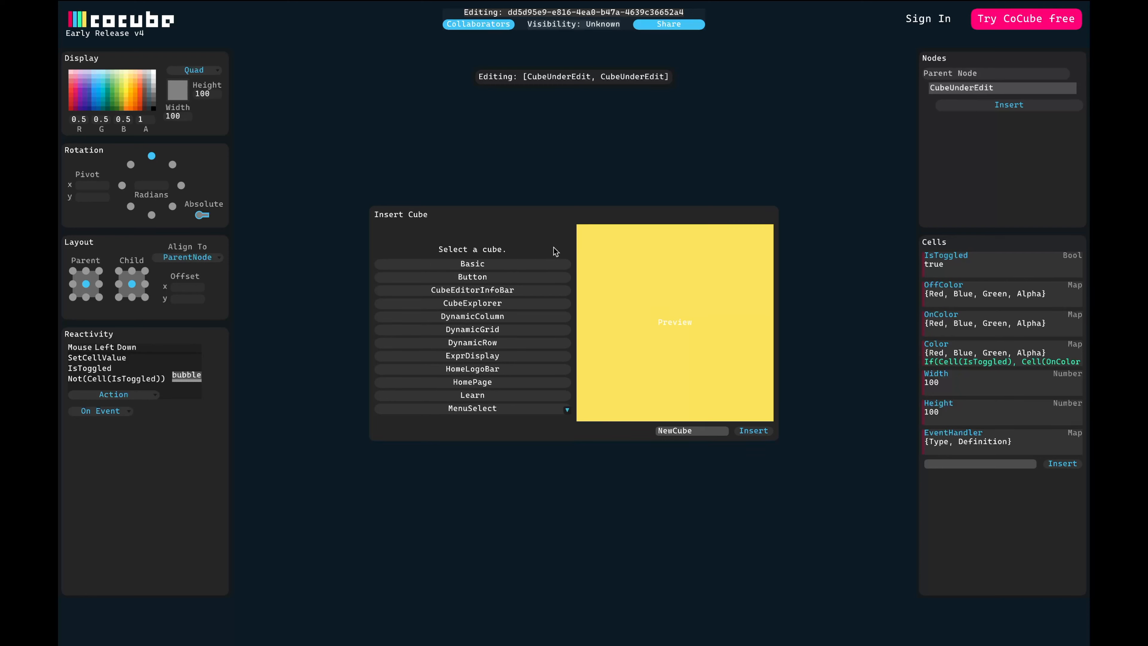
pyautogui.click(567, 410)
pyautogui.click(567, 410)
pyautogui.click(567, 410)
pyautogui.click(543, 399)
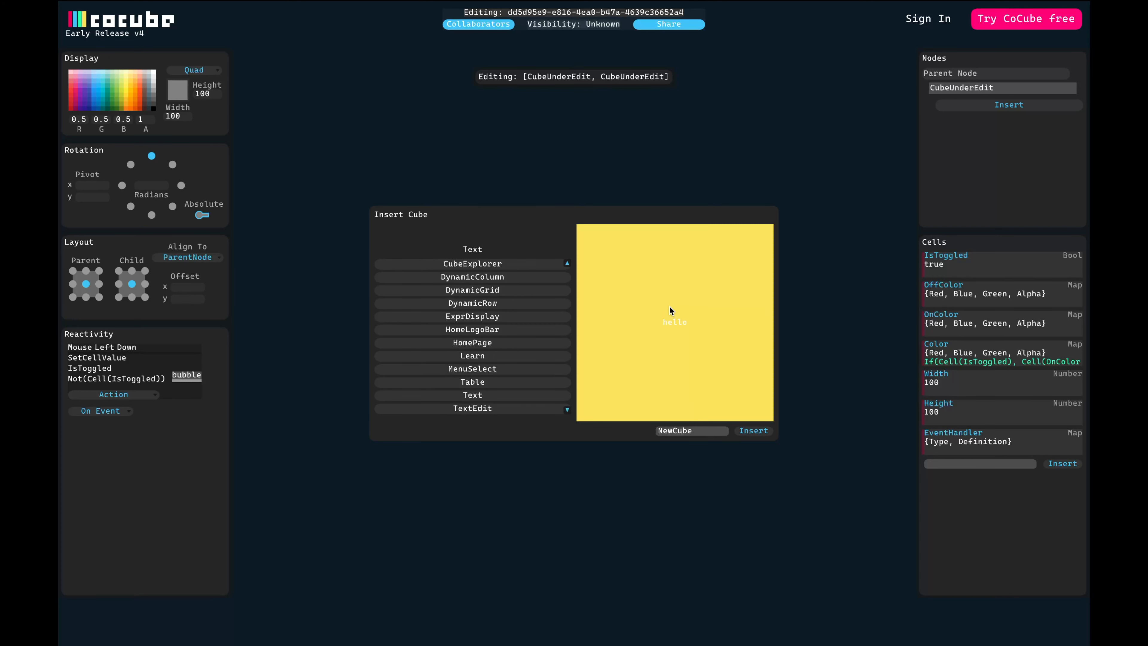
pyautogui.press('BackSpace')
pyautogui.press('BackSpace')
pyautogui.press('BackSpace')
pyautogui.press('BackSpace')
pyautogui.write('Label')
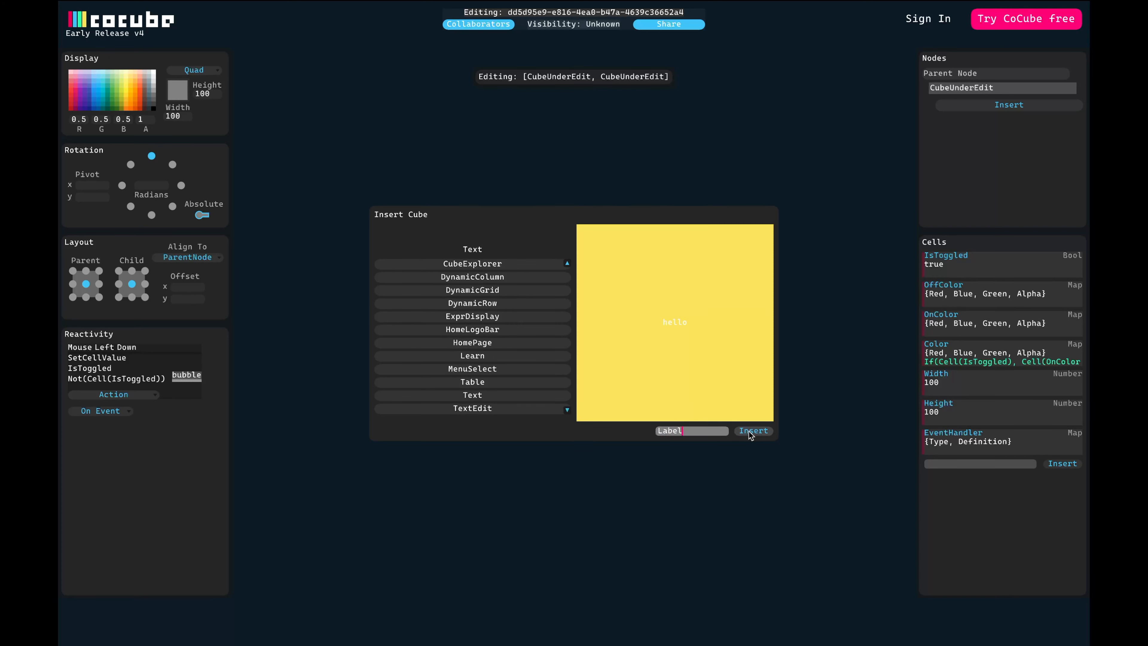
pyautogui.click(752, 431)
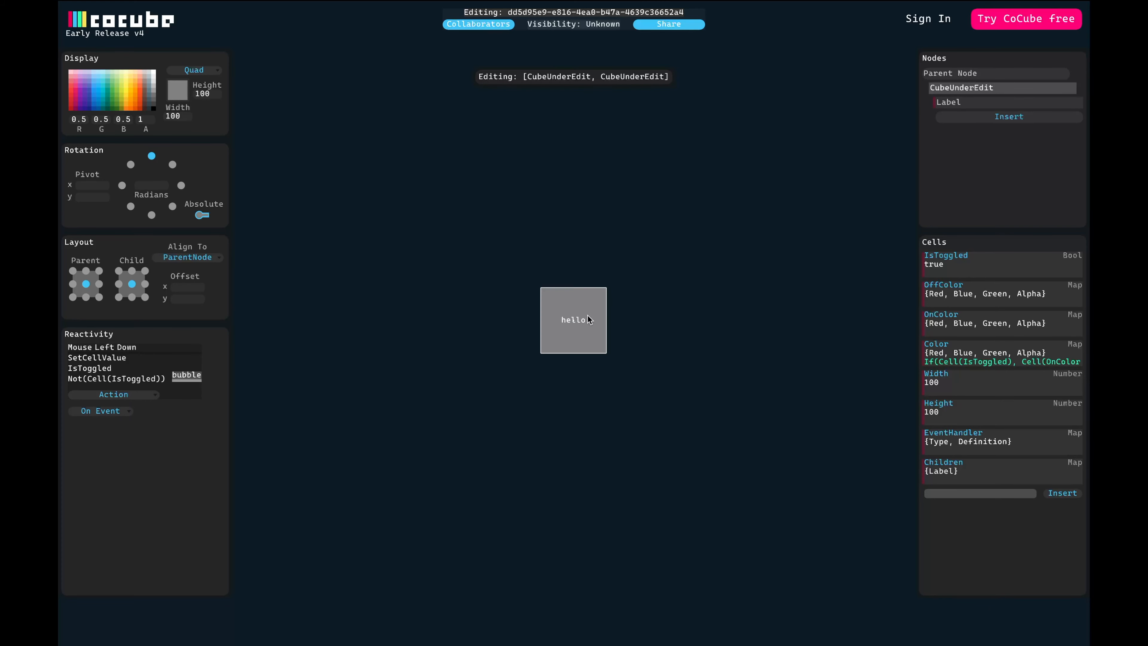
# Step: Change the Text cell of the Label node to "Toggle" and leave edit mode
pyautogui.click(970, 103)
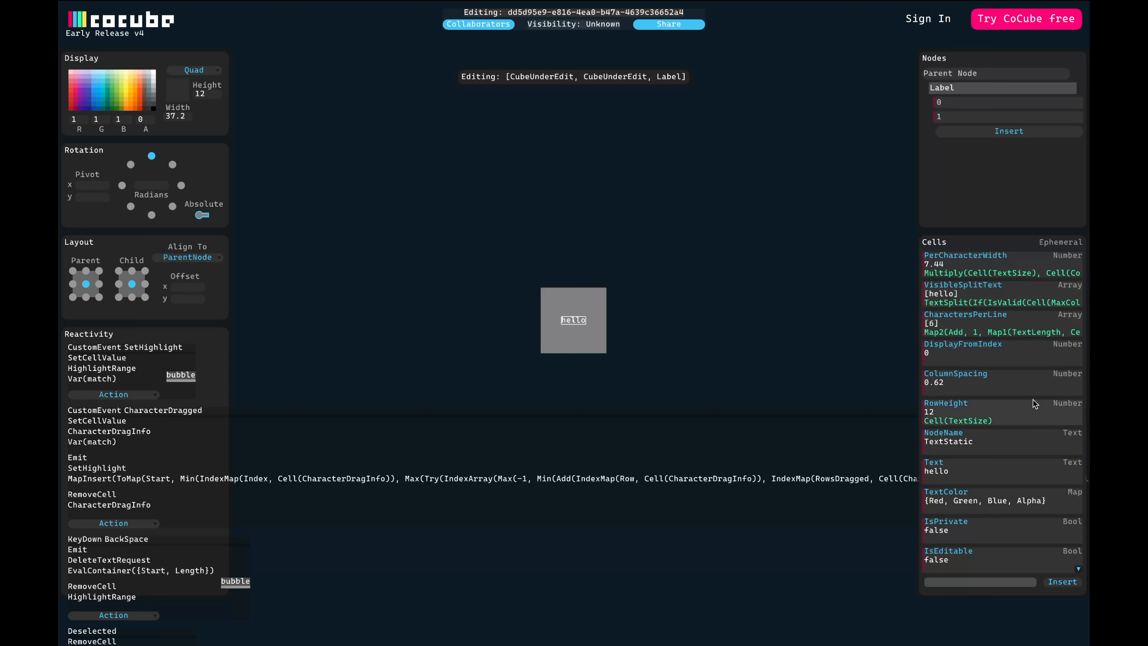
pyautogui.click(1015, 467)
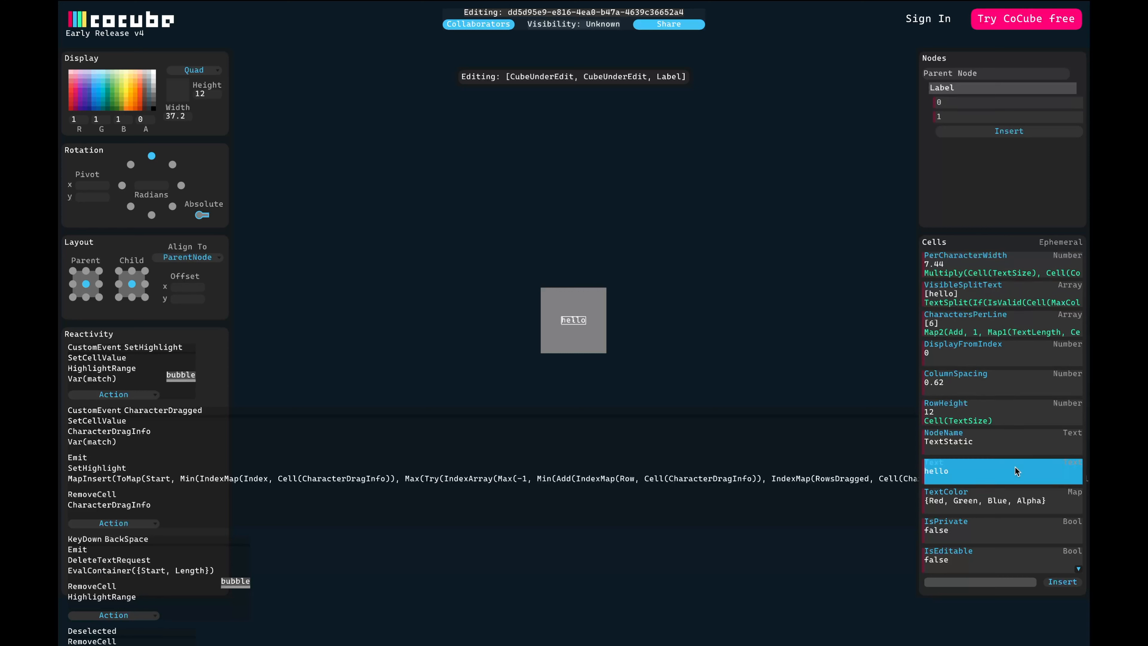
pyautogui.click(881, 480)
pyautogui.press('BackSpace')
pyautogui.press('BackSpace')
pyautogui.press('BackSpace')
pyautogui.press('BackSpace')
pyautogui.press('BackSpace')
pyautogui.write('Toggle')
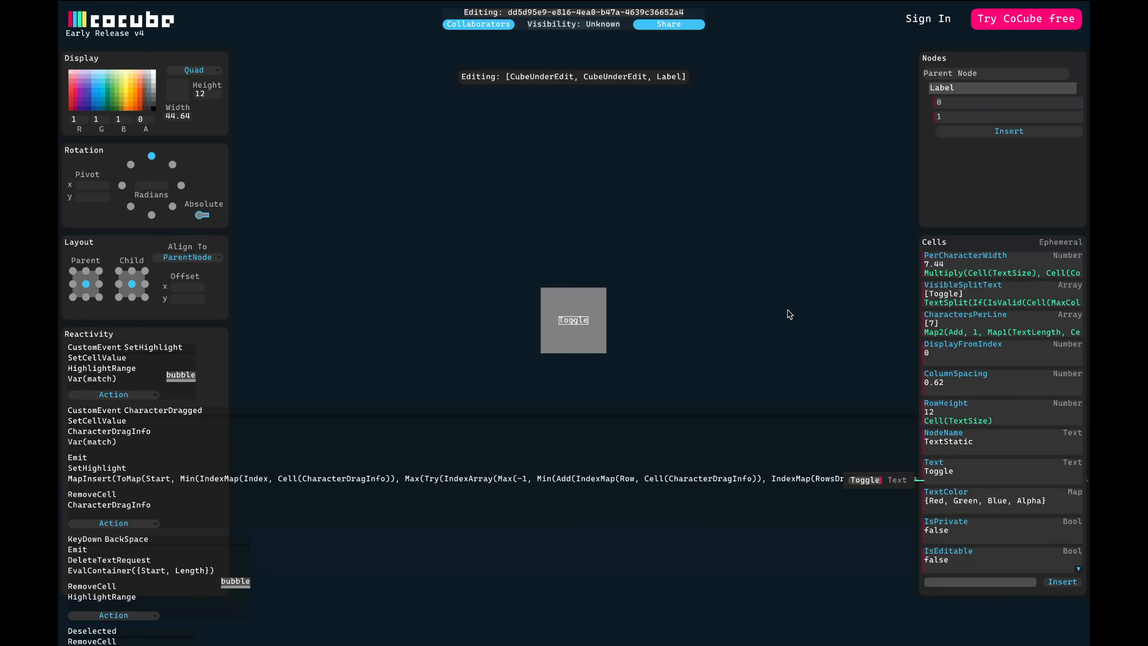
pyautogui.click(779, 318)
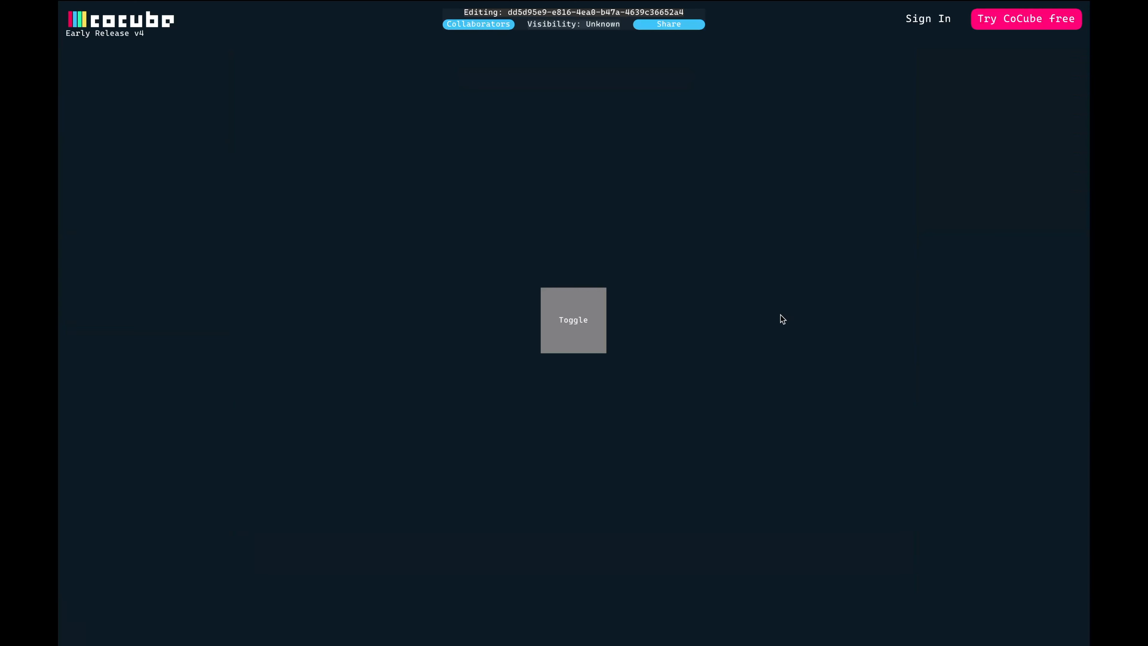
# Step: Test the labelled square by toggling it repeatedly outside edit mode
pyautogui.click(588, 338)
pyautogui.click(588, 337)
pyautogui.click(588, 337)
pyautogui.click(588, 337)
pyautogui.click(588, 337)
pyautogui.click(588, 337)
pyautogui.click(587, 337)
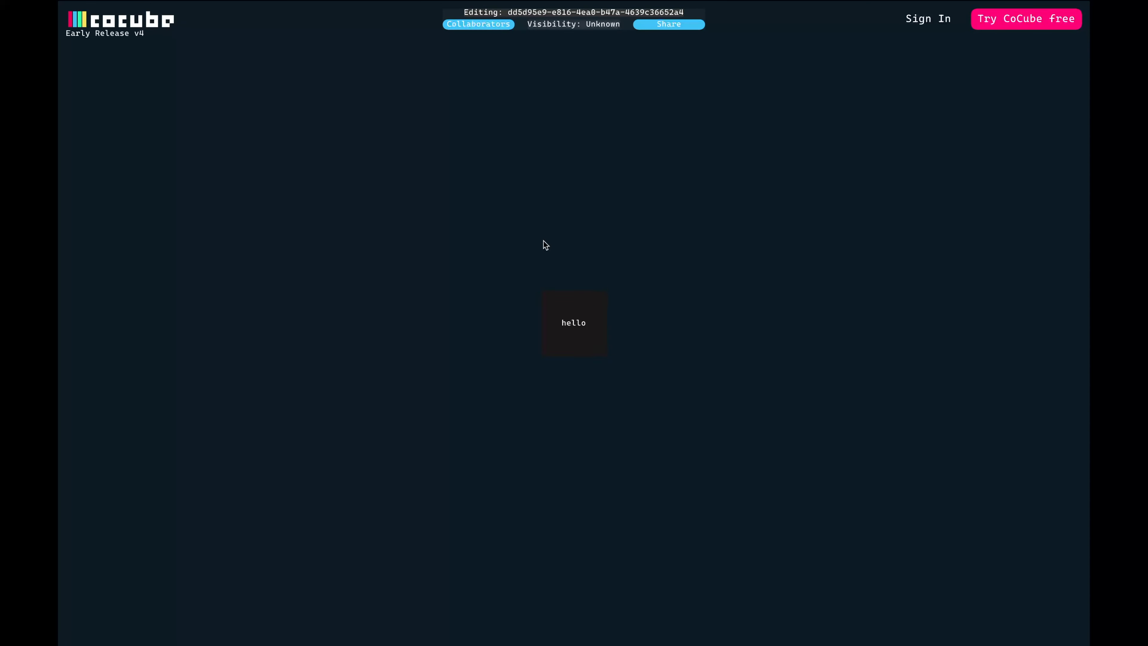
# Step: Add a CubeName cell to the square, make it a Text value and set it to ToggleButton
pyautogui.rightClick(602, 302)
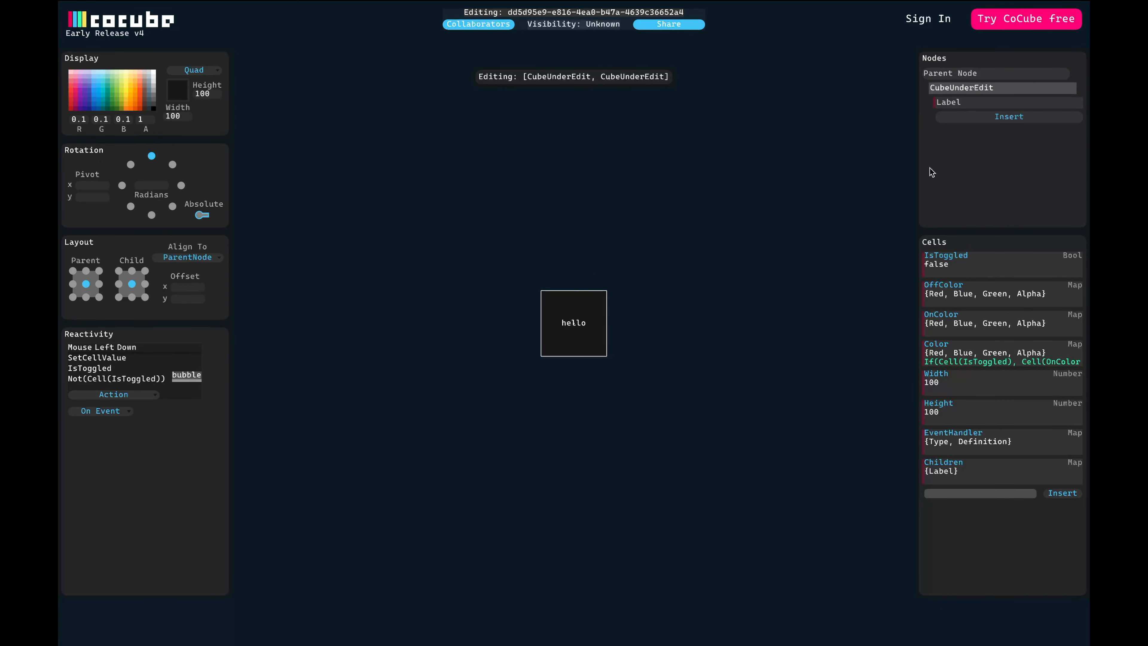
pyautogui.click(987, 492)
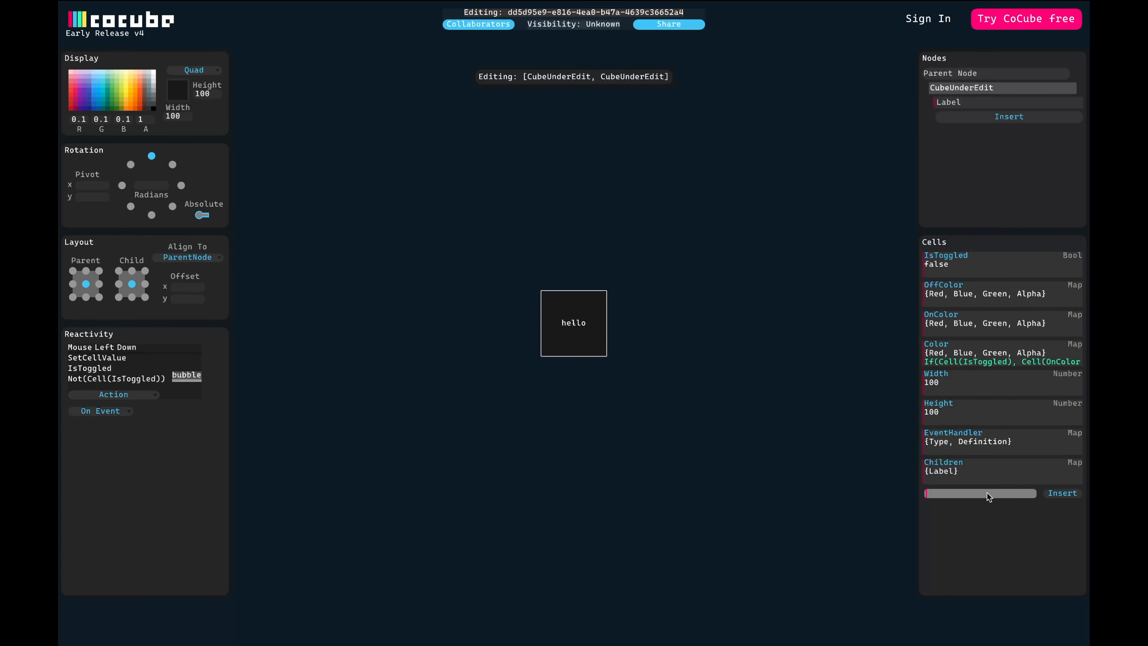
pyautogui.write('CubeName')
pyautogui.click(1061, 494)
pyautogui.click(983, 300)
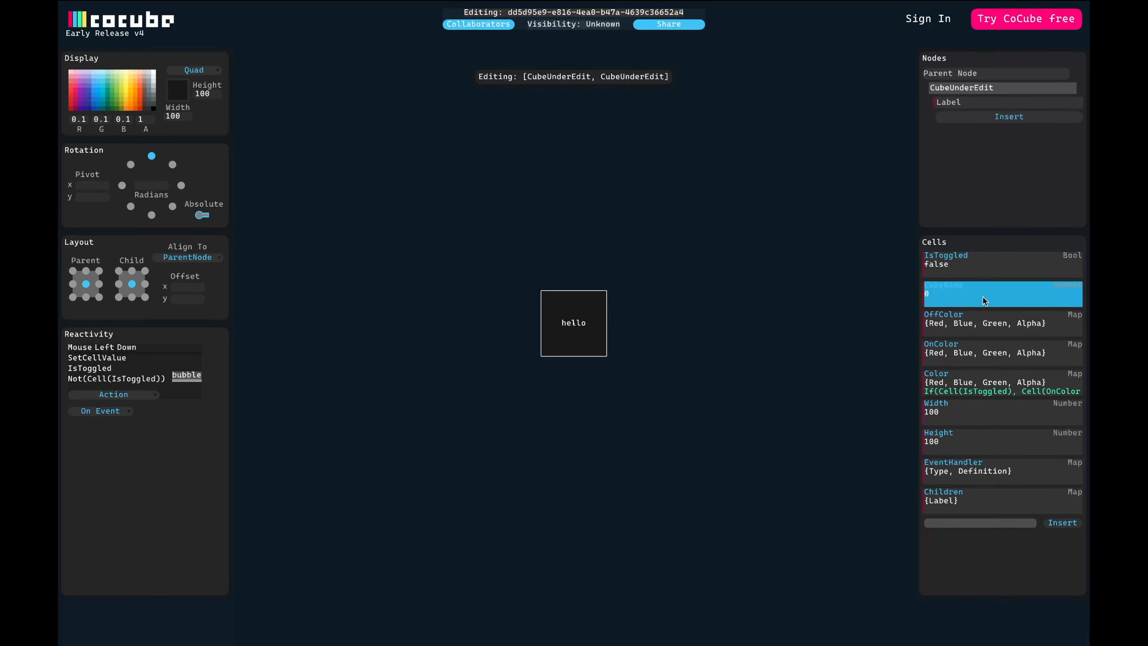
pyautogui.click(889, 303)
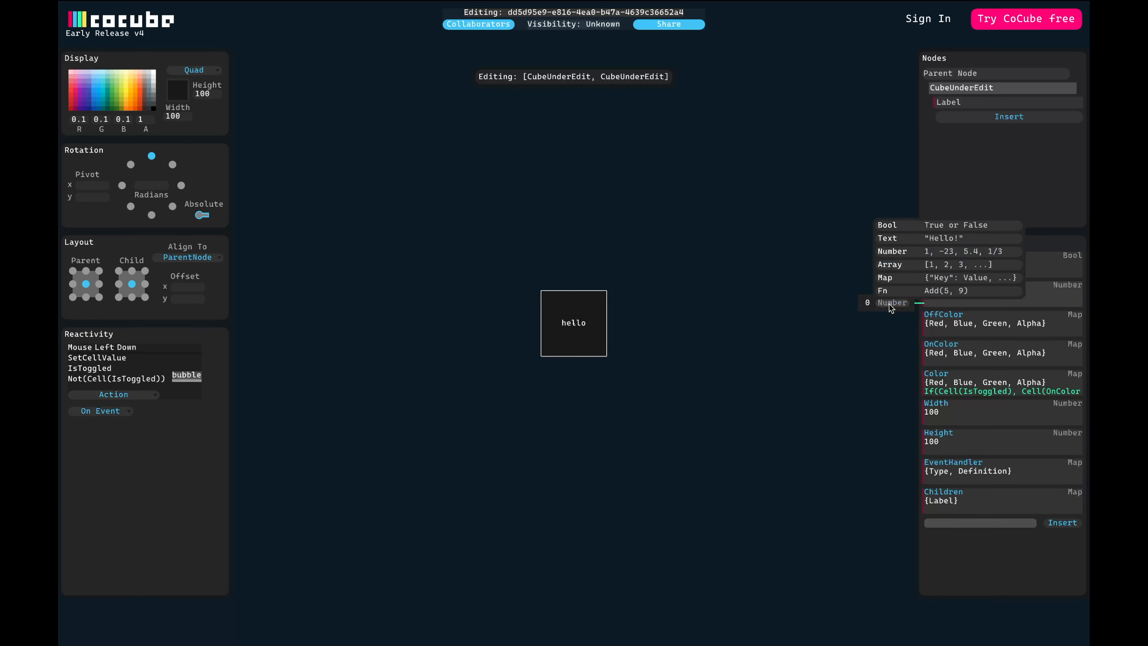
pyautogui.click(893, 238)
pyautogui.write('ToggleButton')
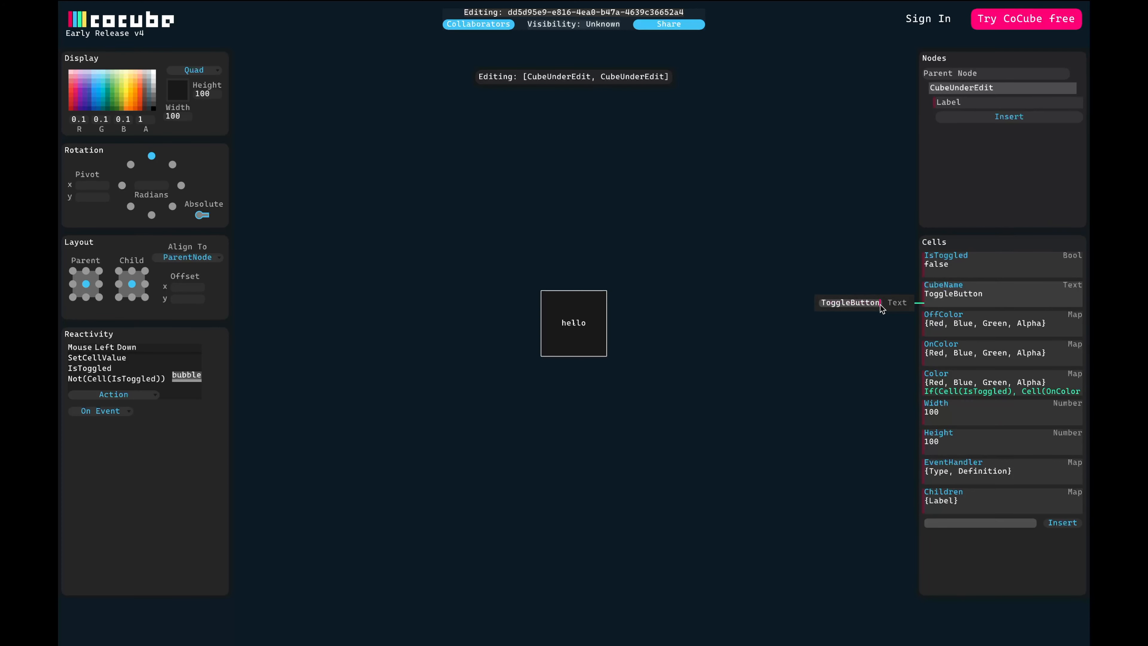
pyautogui.click(841, 352)
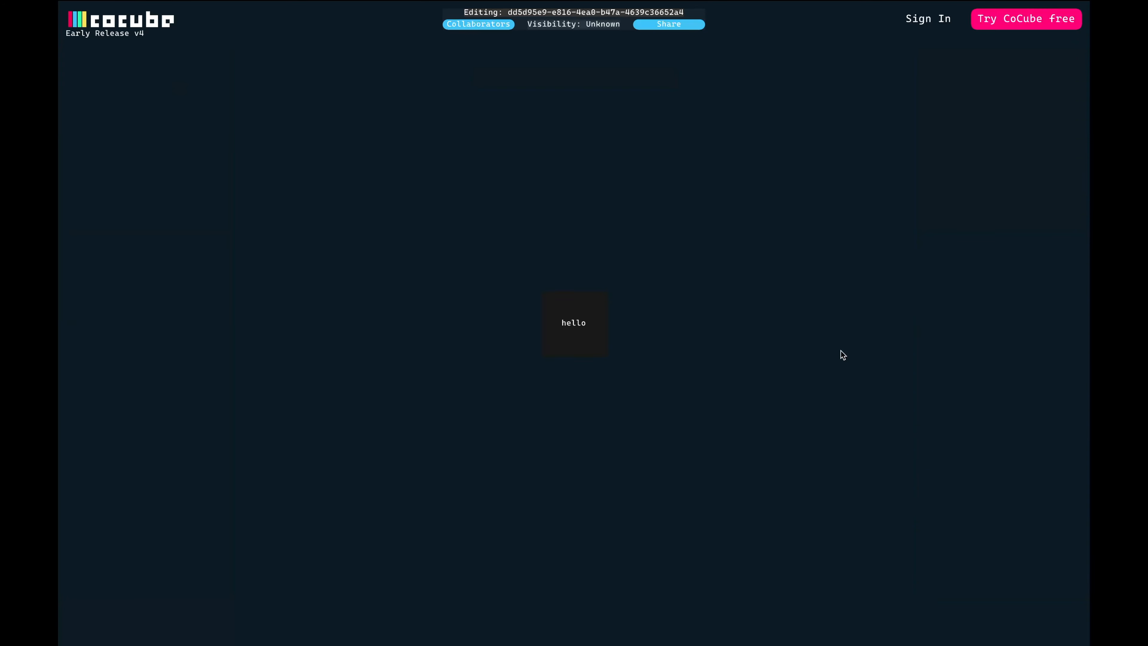
# Step: Create a new cube from the home page and set its height and width to 500
pyautogui.click(167, 31)
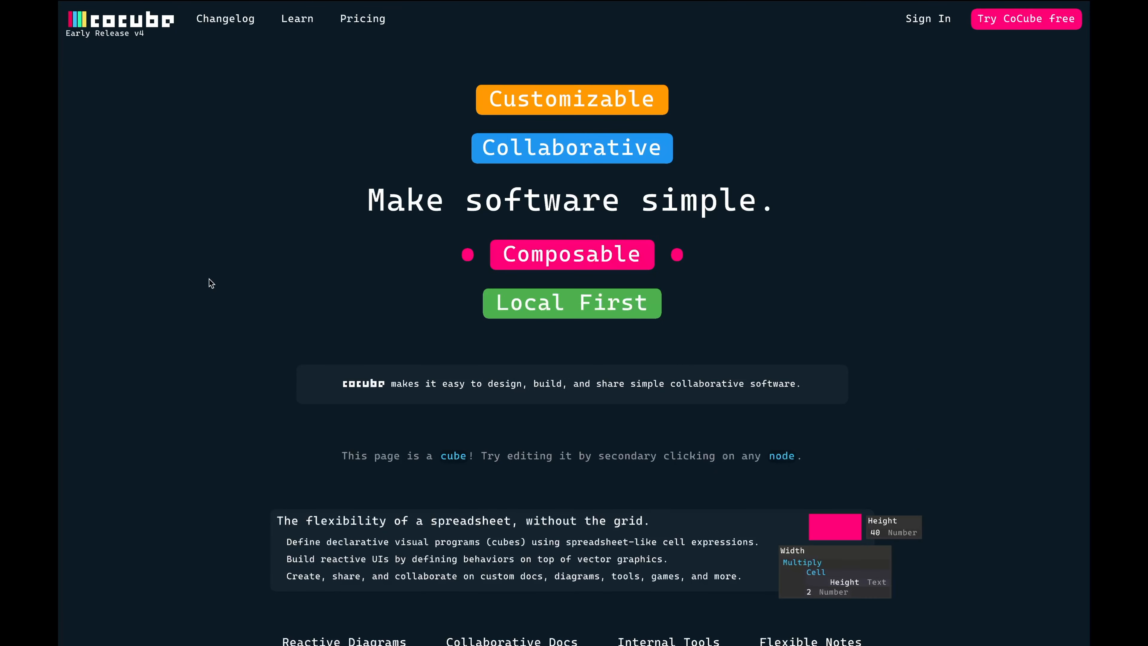
pyautogui.click(163, 25)
pyautogui.scroll(-10, 166, 173)
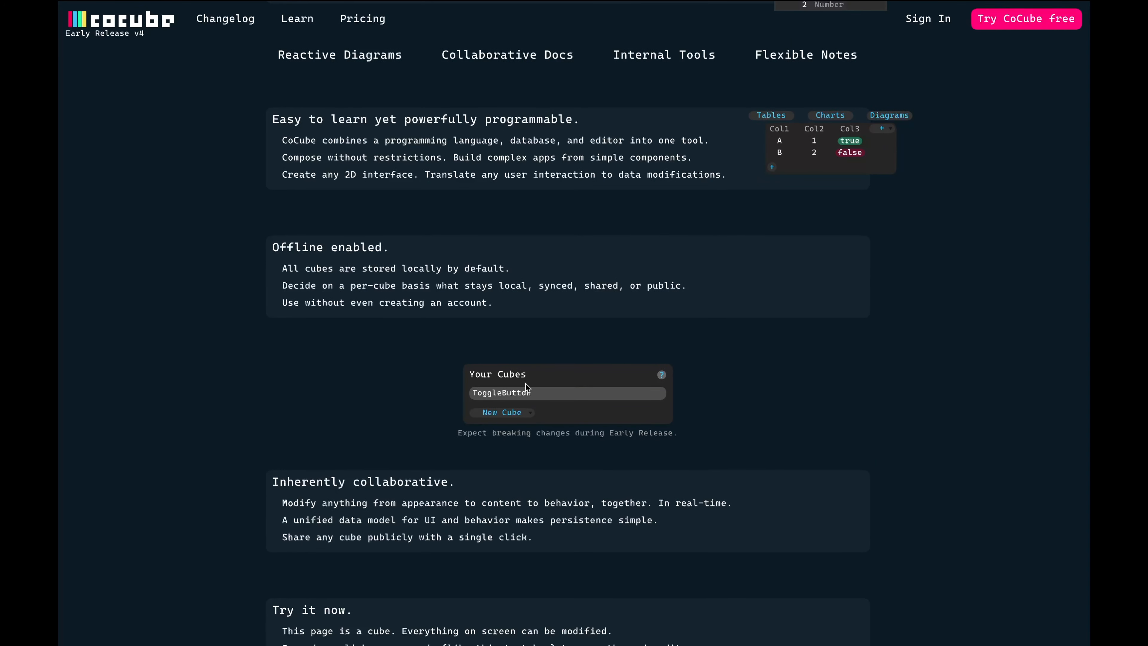
pyautogui.click(530, 396)
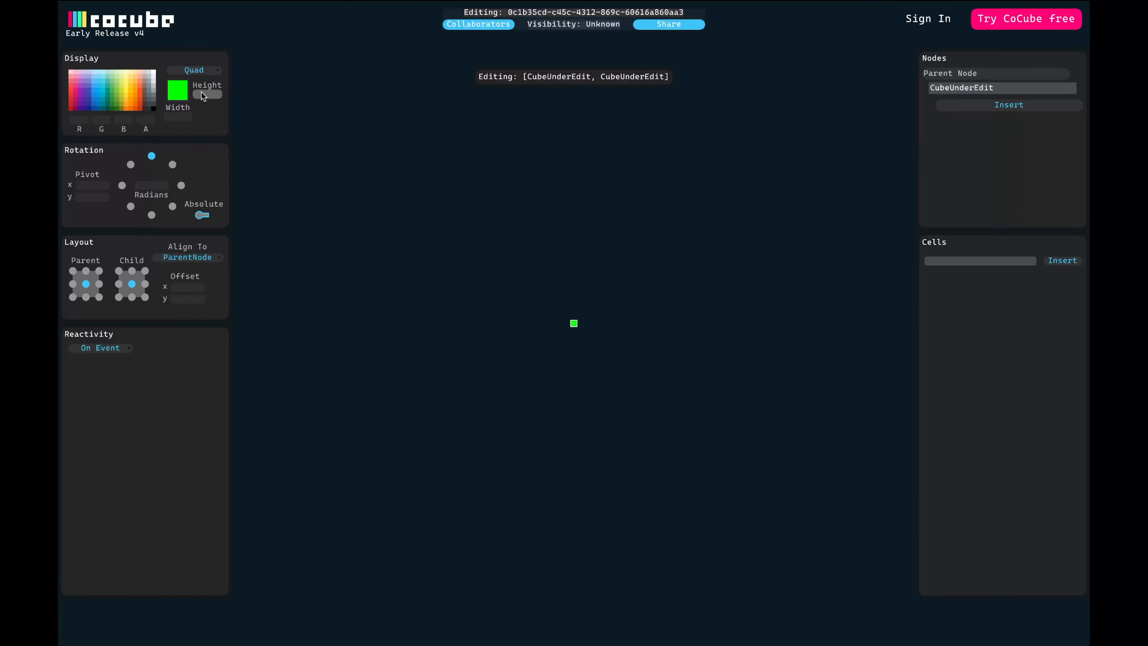
pyautogui.write('500')
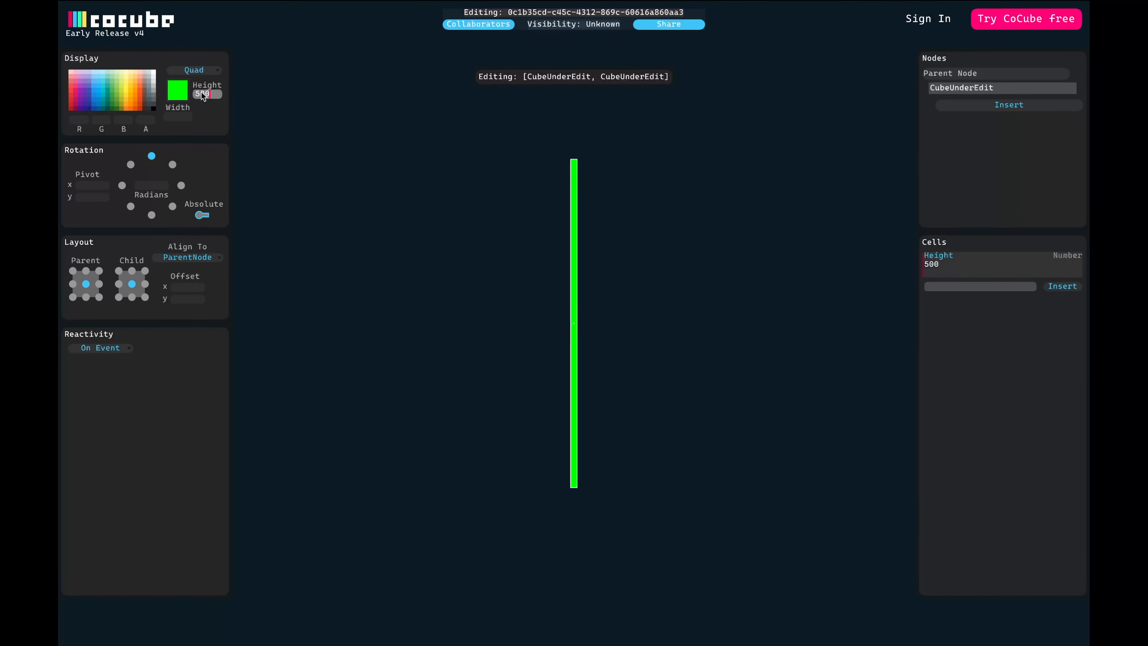
pyautogui.write('500')
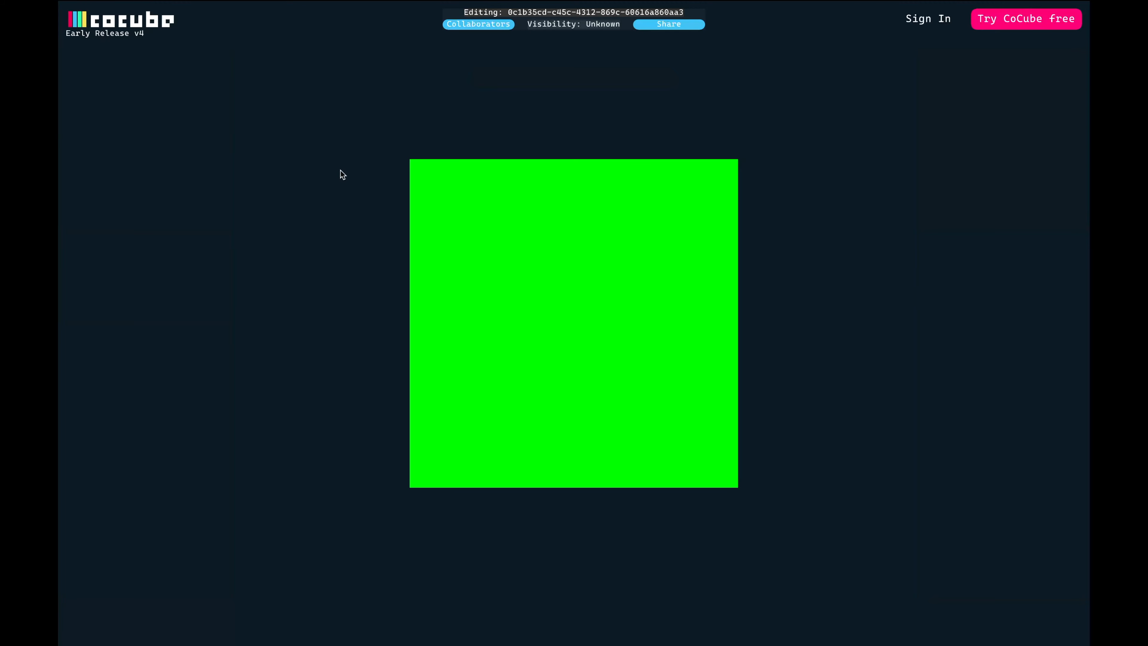
# Step: Insert the ToggleButton cube into the green square as a child named Toggle
pyautogui.click(551, 232)
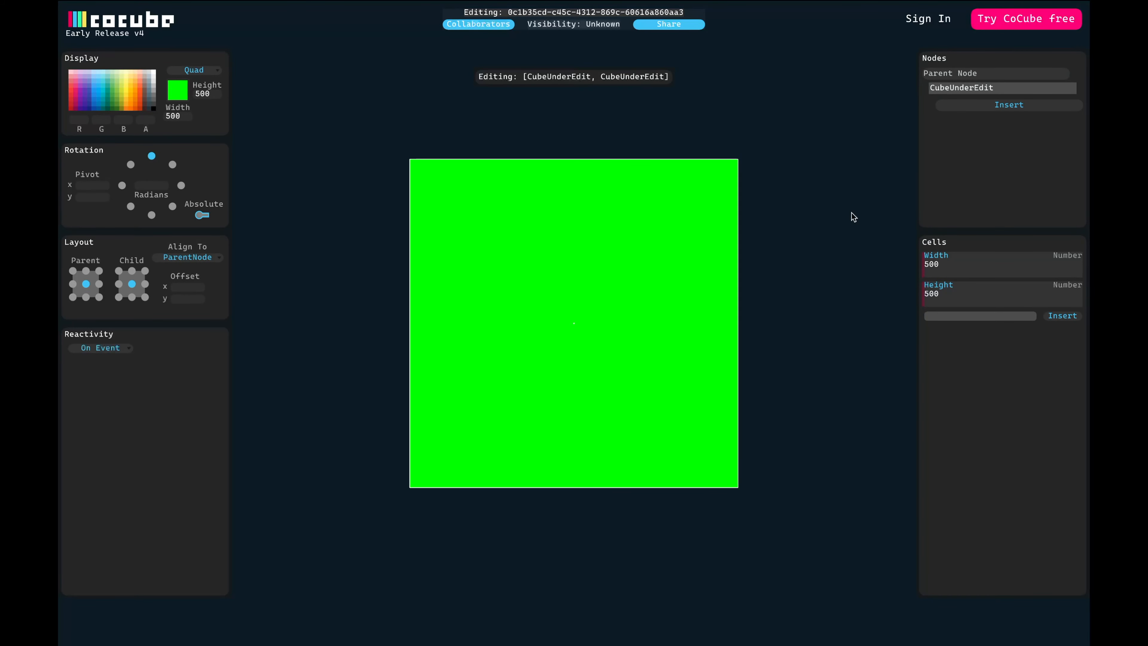
pyautogui.click(1005, 108)
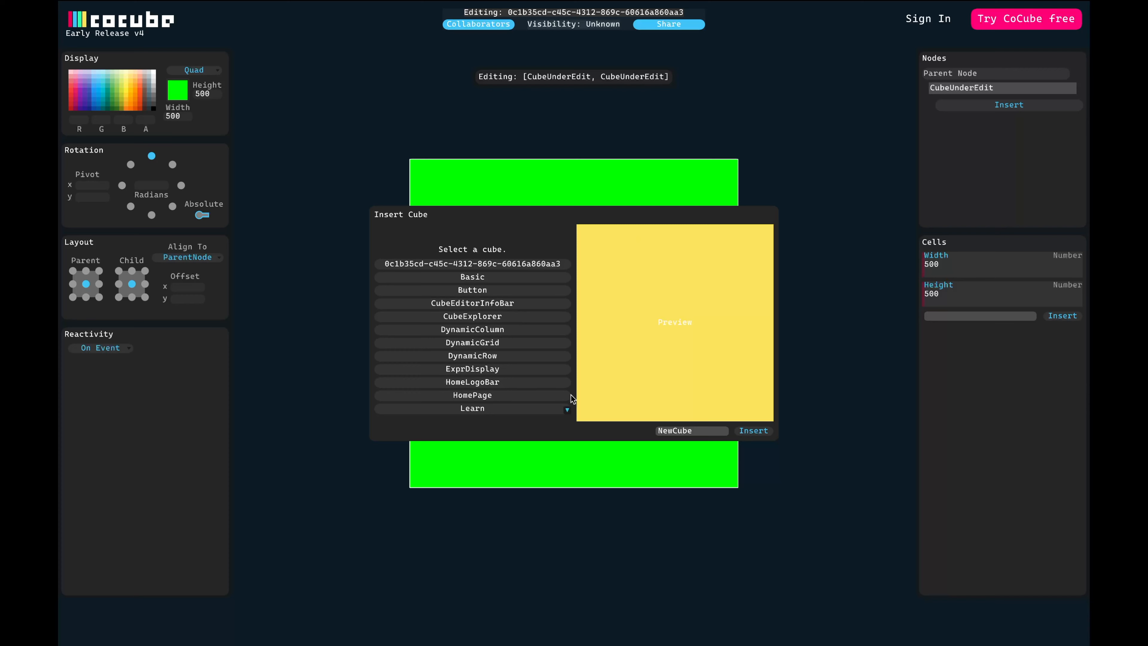
pyautogui.click(567, 409)
pyautogui.click(567, 409)
pyautogui.click(567, 409)
pyautogui.click(567, 409)
pyautogui.click(567, 409)
pyautogui.click(567, 409)
pyautogui.click(531, 409)
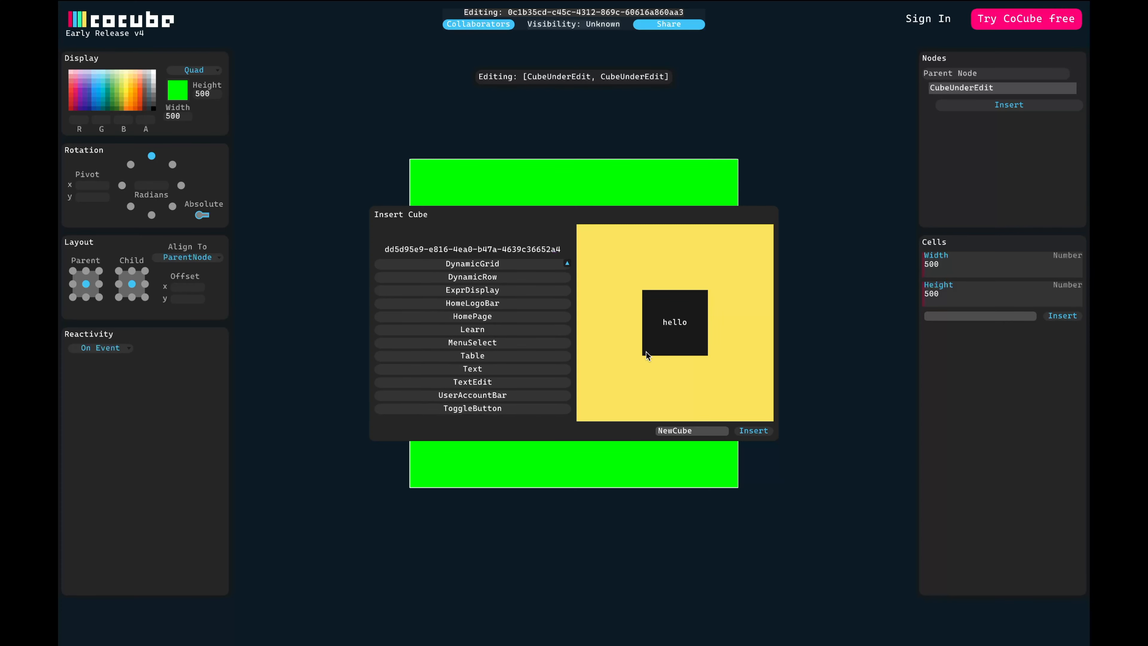
pyautogui.doubleClick(711, 429)
pyautogui.press('BackSpace')
pyautogui.write('Toggle')
pyautogui.click(753, 430)
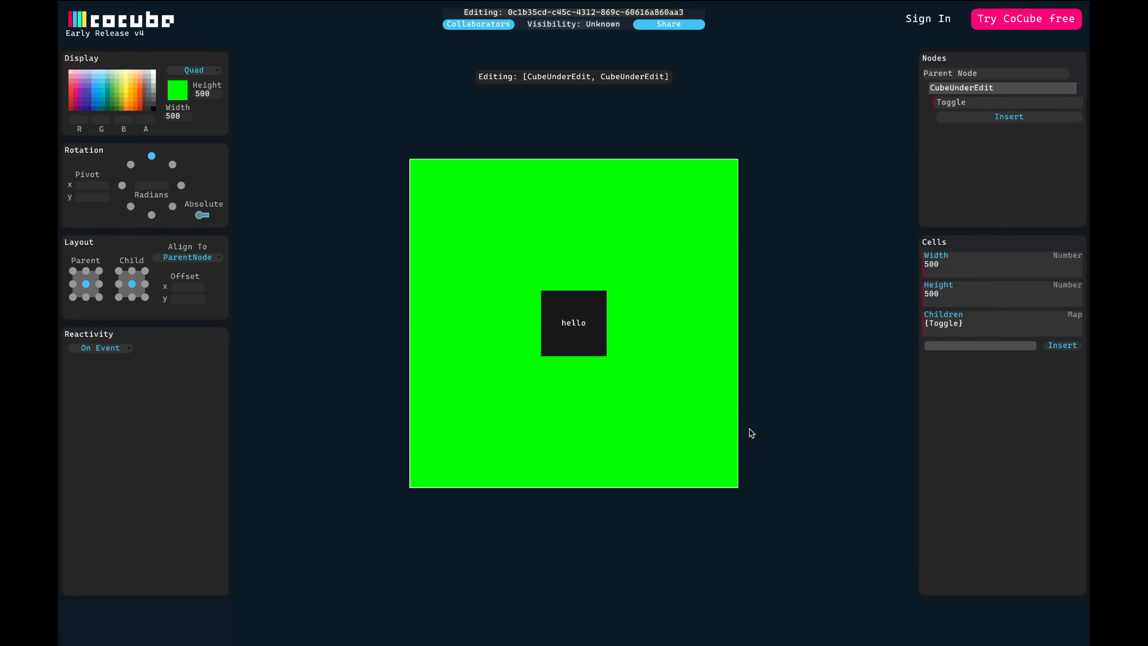
# Step: Leave edit mode and test the embedded Toggle cube by switching it several times
pyautogui.press('Escape')
pyautogui.click(578, 337)
pyautogui.click(579, 336)
pyautogui.click(578, 336)
pyautogui.click(578, 336)
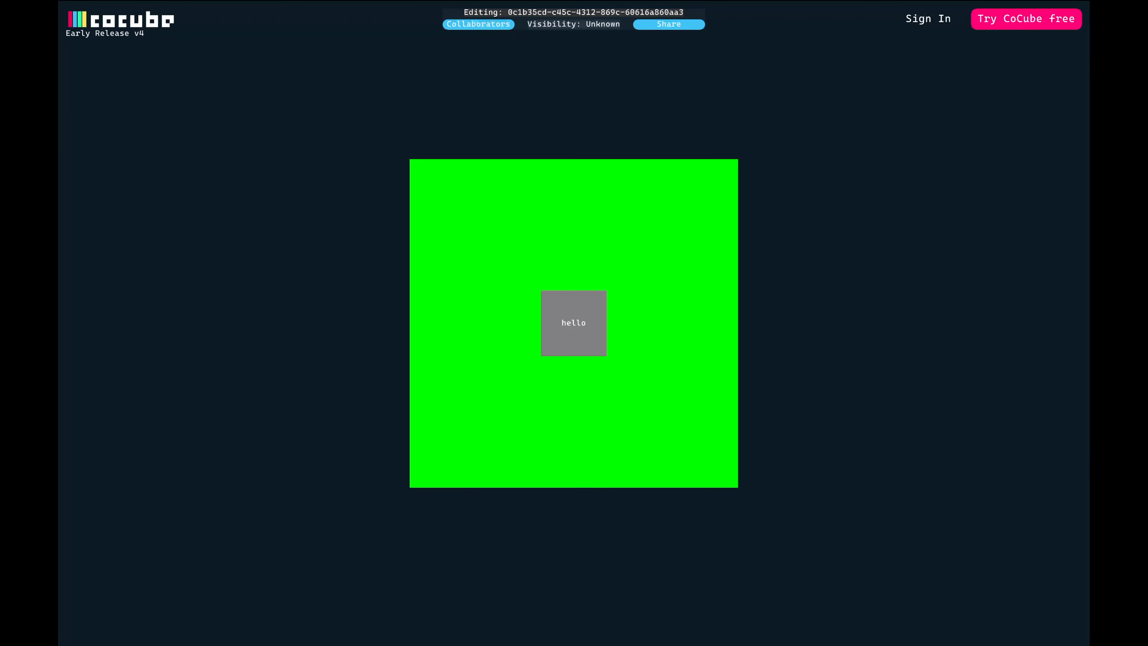